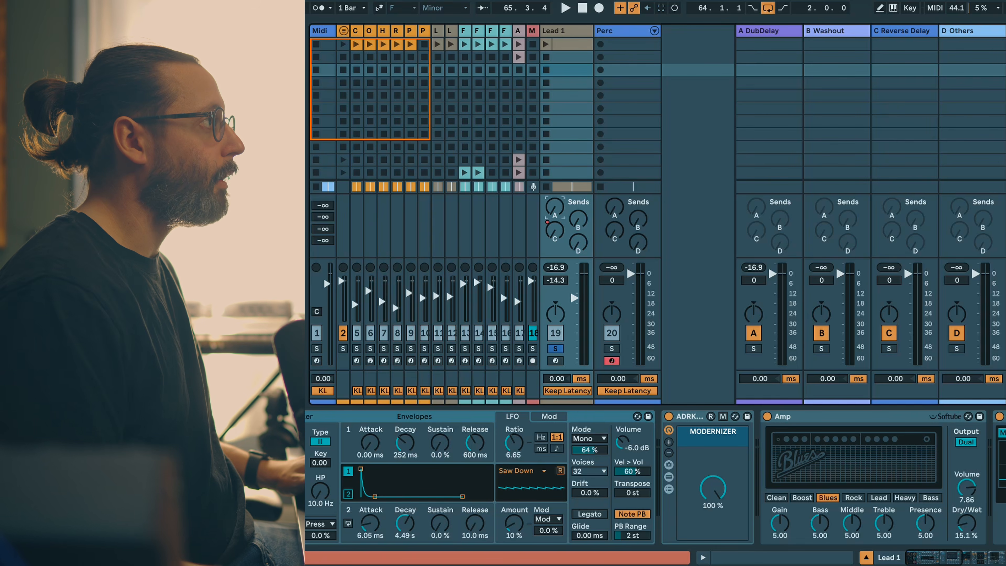
Step: Open the A DubDelay return and inspect the modulation and echo pages of its ADRKT_DubDelay device
left_click(783, 30)
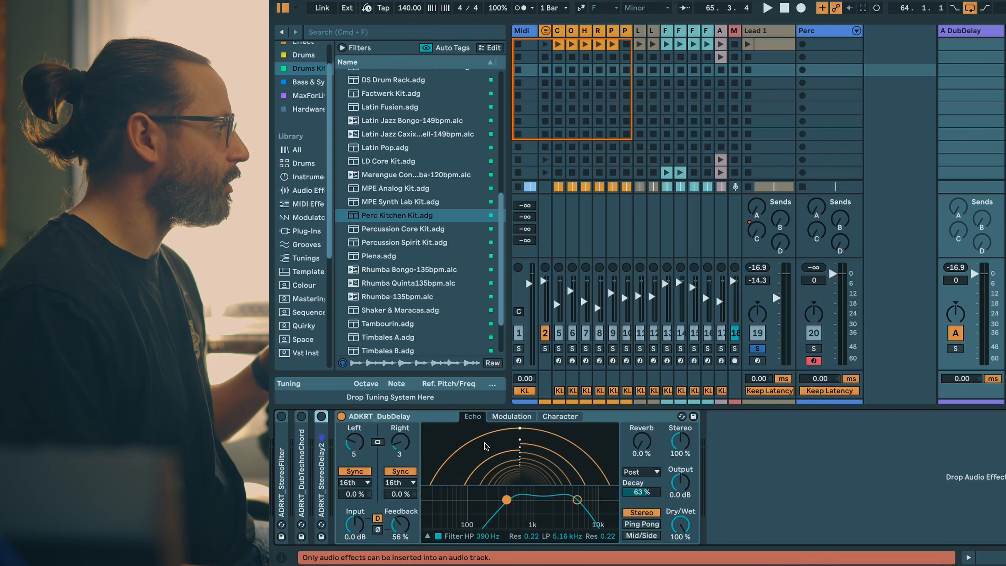
left_click(510, 417)
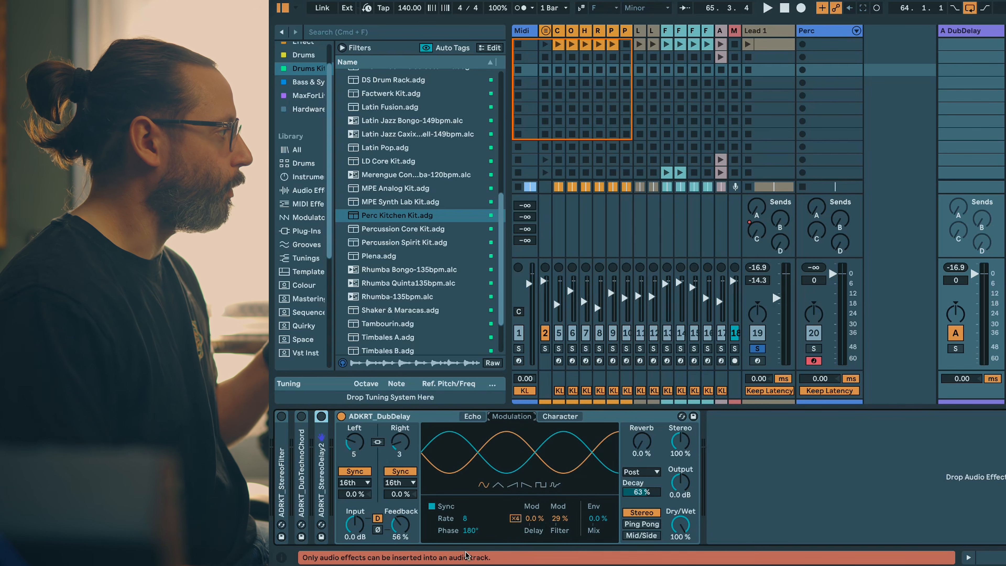
left_click(472, 417)
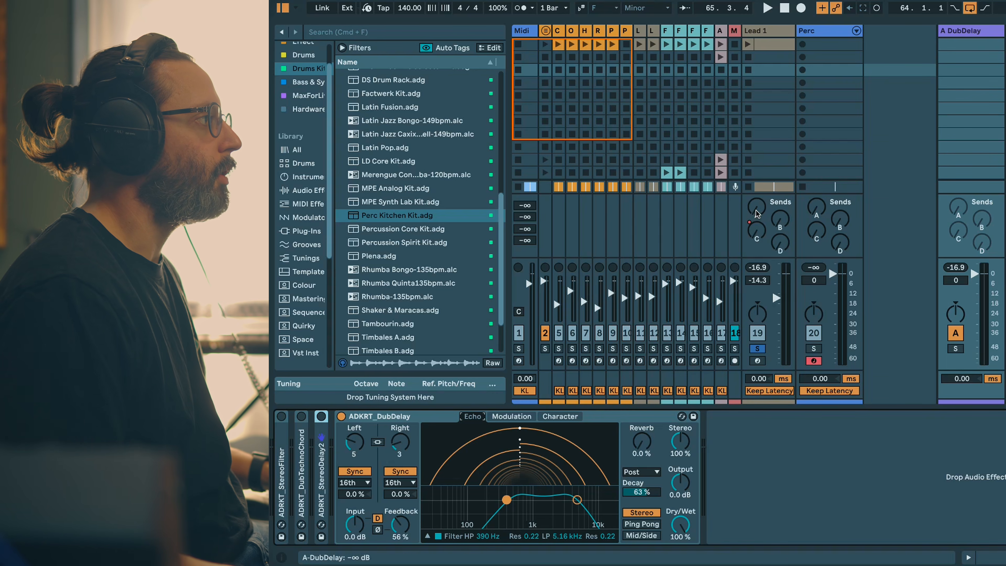
Step: Audition the dub delay during playback, soloing the A DubDelay return and sending Lead 1 to it at 0.0 dB
key("space")
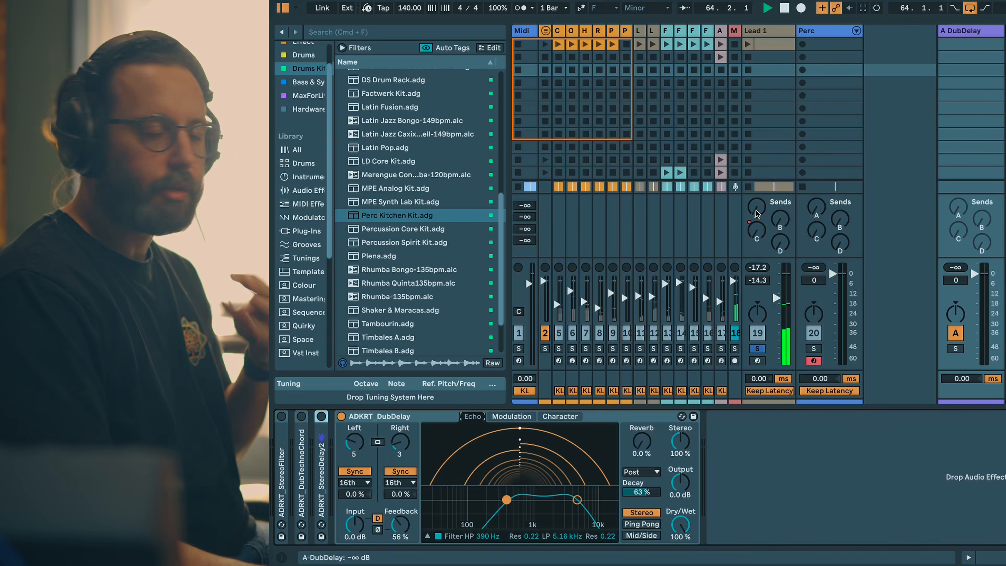
mouse_move(755, 210)
left_mouse_down()
mouse_move(755, 175)
mouse_move(757, 211)
left_mouse_up()
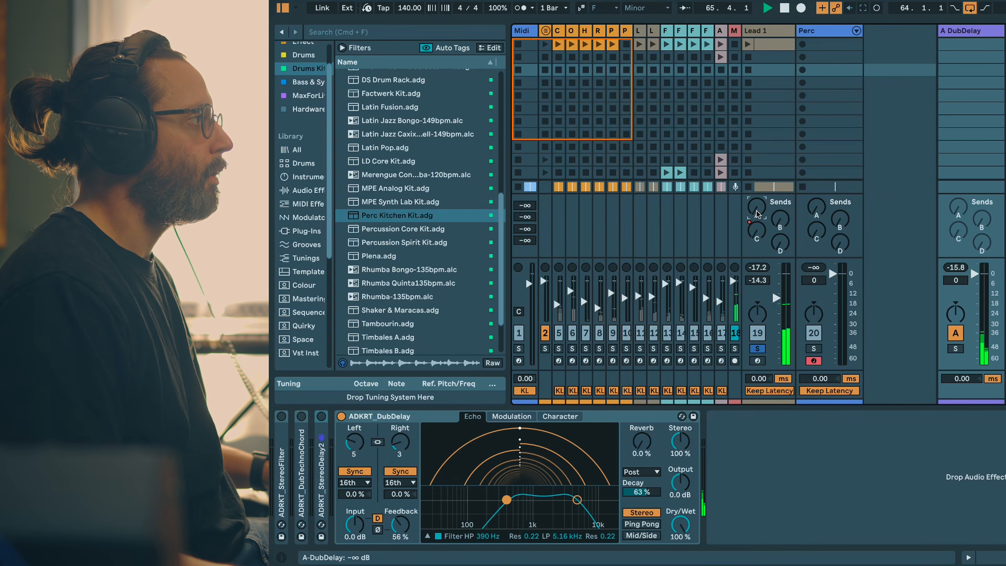
left_click(955, 348)
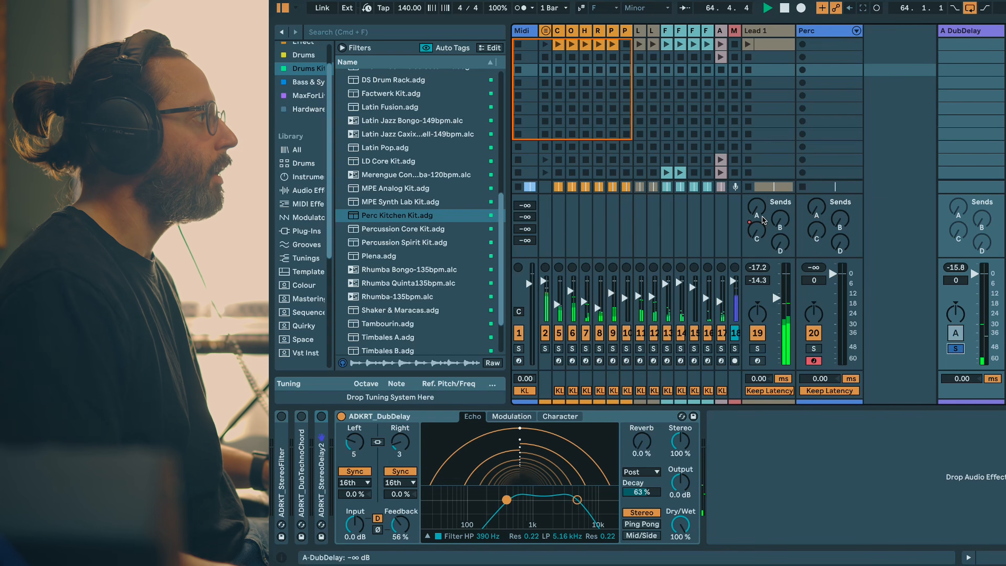
left_click_drag(757, 211, 757, 175)
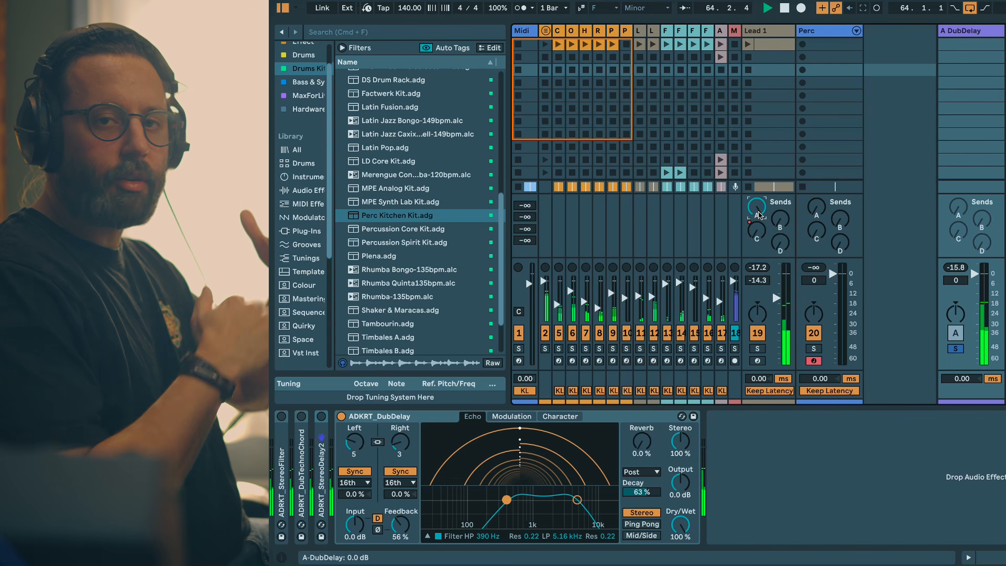
key("Return")
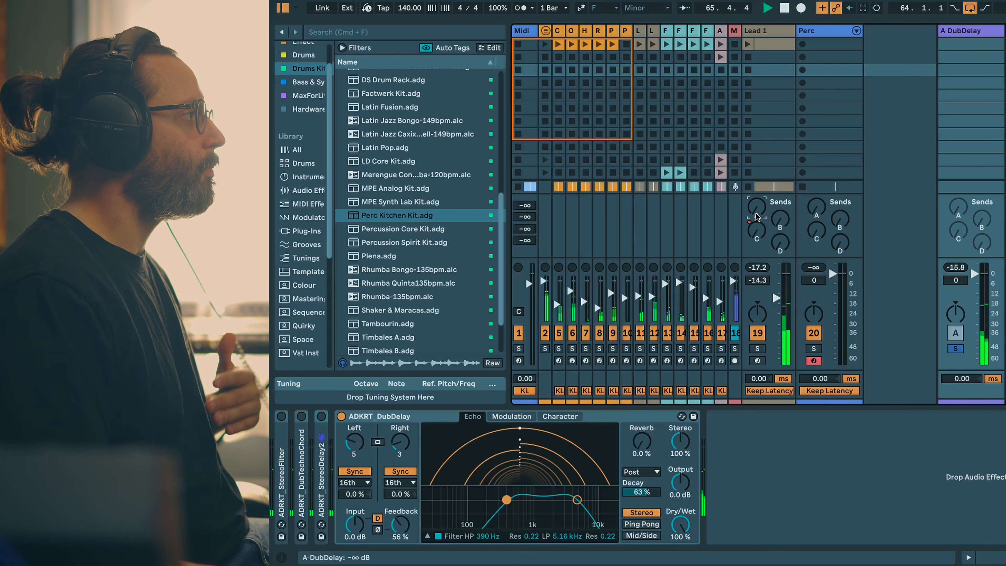
key("space")
Step: Deactivate ADRKT_DubDelay, then expand and activate ADRKT_StereoDelay2 in the same effect chain
left_click(341, 416)
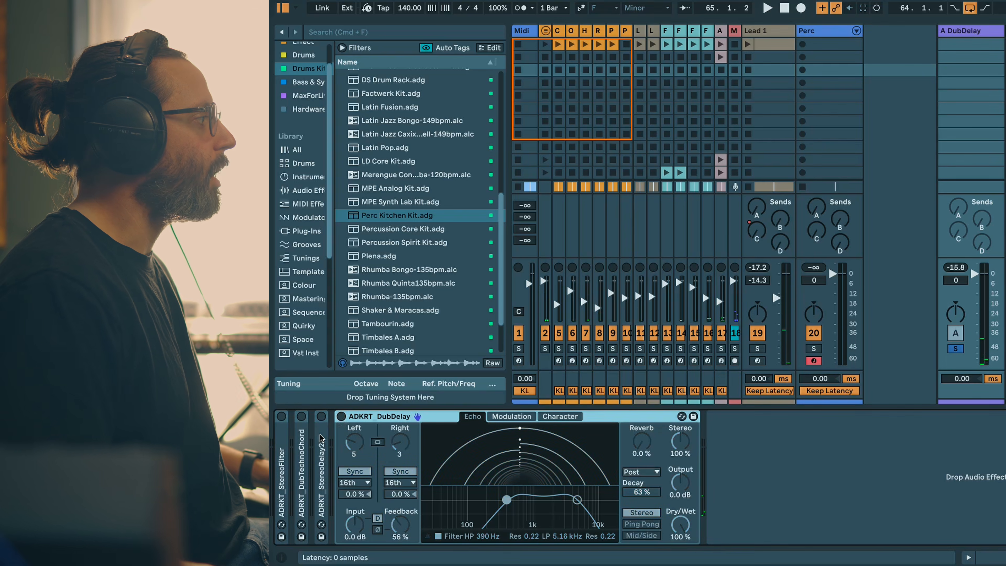
double_click(321, 436)
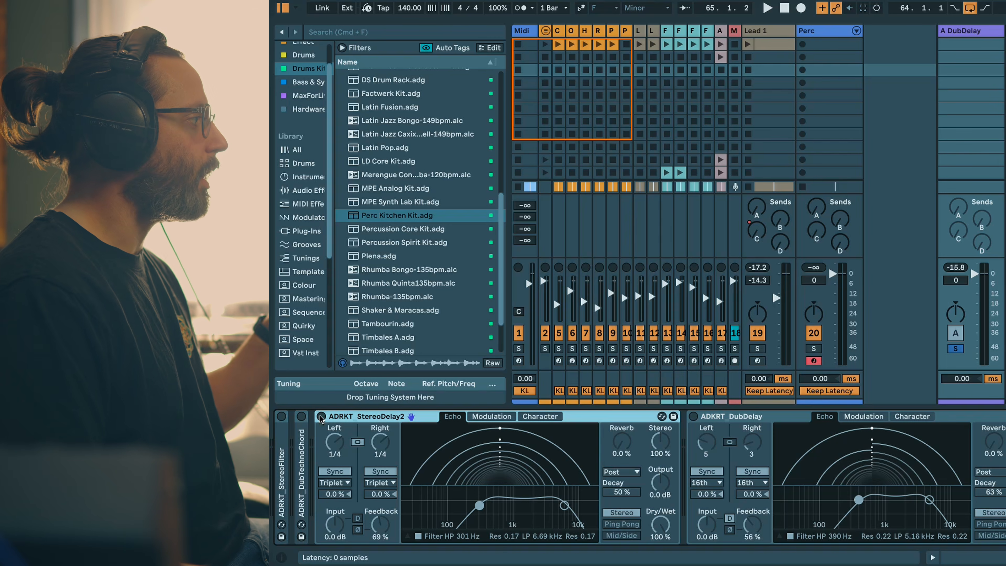
left_click(321, 416)
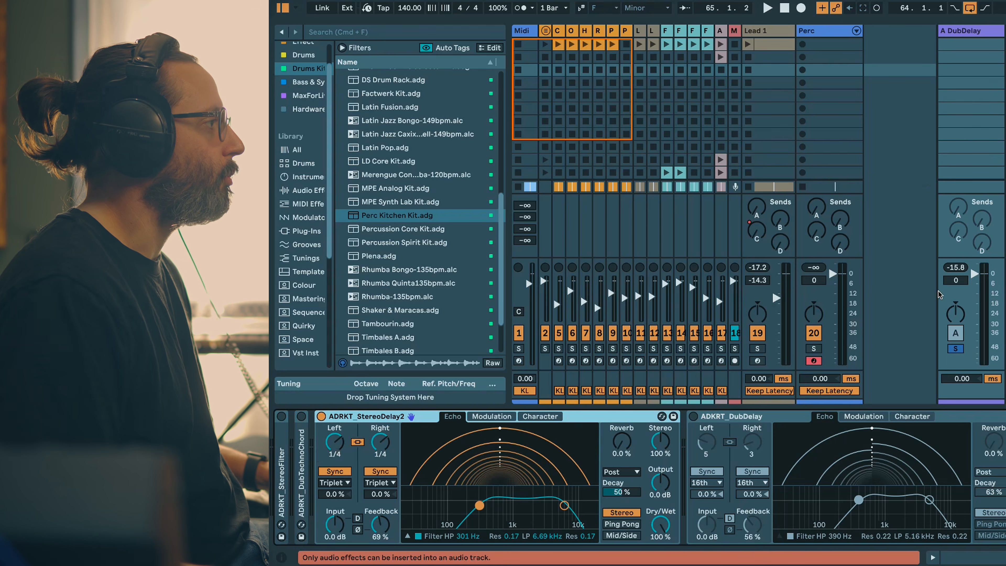
Step: Solo Lead 1 and audition ADRKT_StereoDelay2 by briefly raising the track's A send during playback
left_click(758, 334)
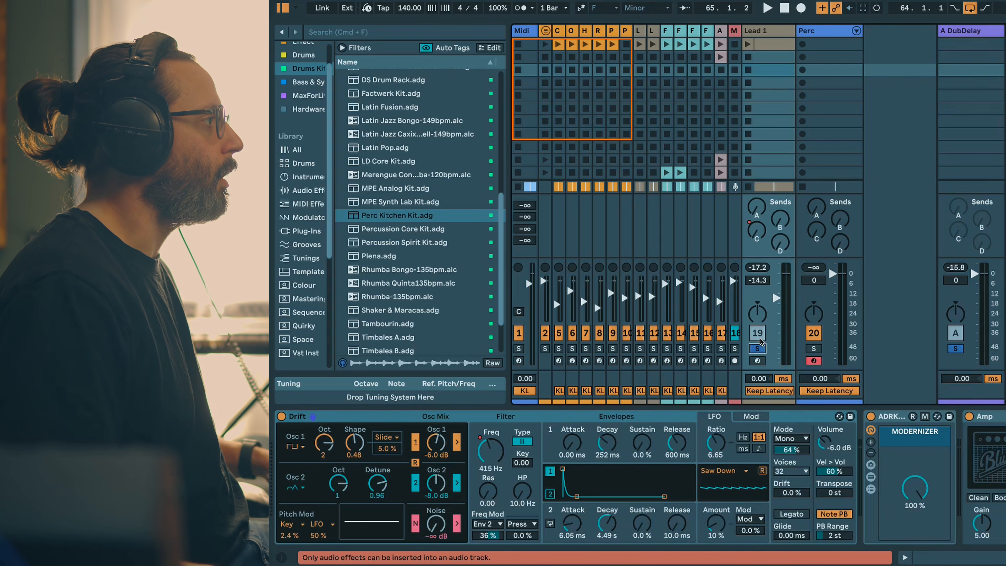
key("space")
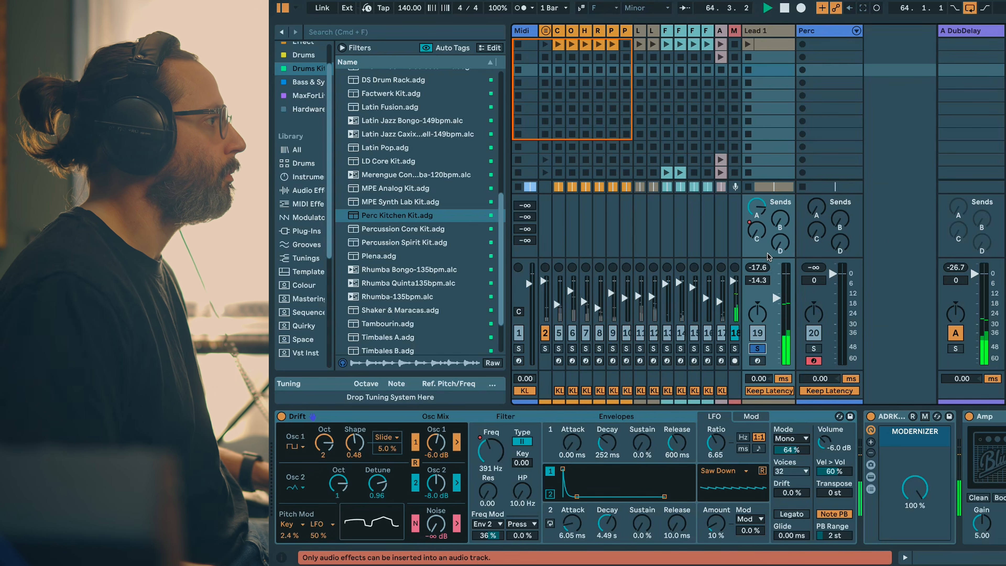
left_click_drag(757, 208, 757, 262)
key("space")
Step: Activate ADRKT_DubTechnoChord instead of ADRKT_StereoDelay2 and audition it with Lead 1's A send at 0.0 dB and the return soloed
left_click(966, 31)
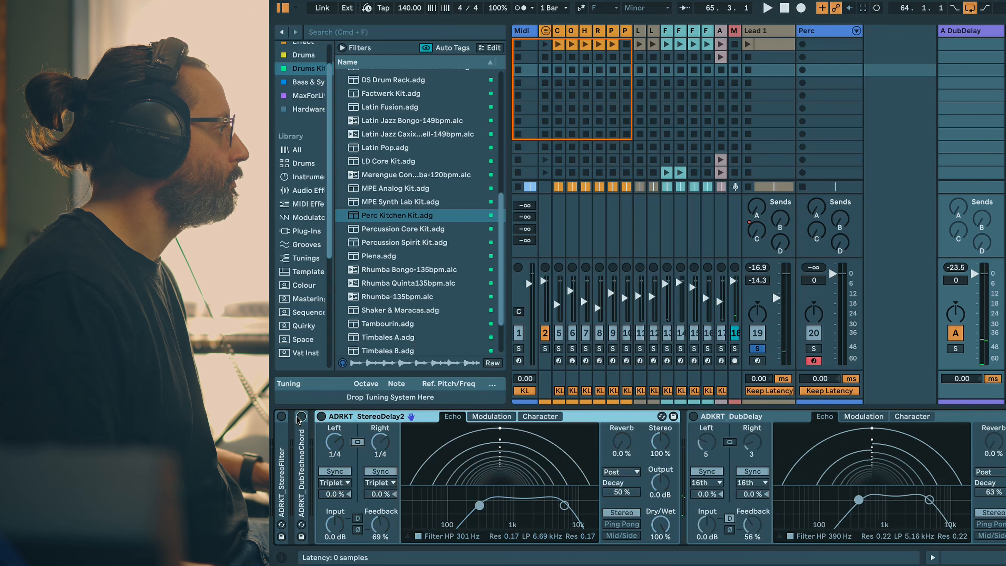
left_click(301, 416)
key("space")
left_click_drag(757, 209, 757, 191)
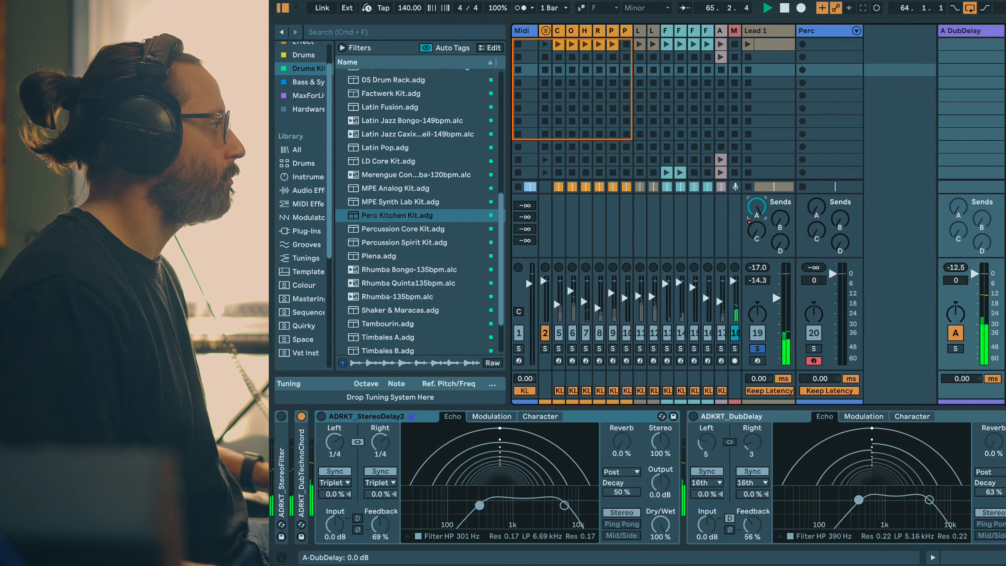
left_click(955, 348)
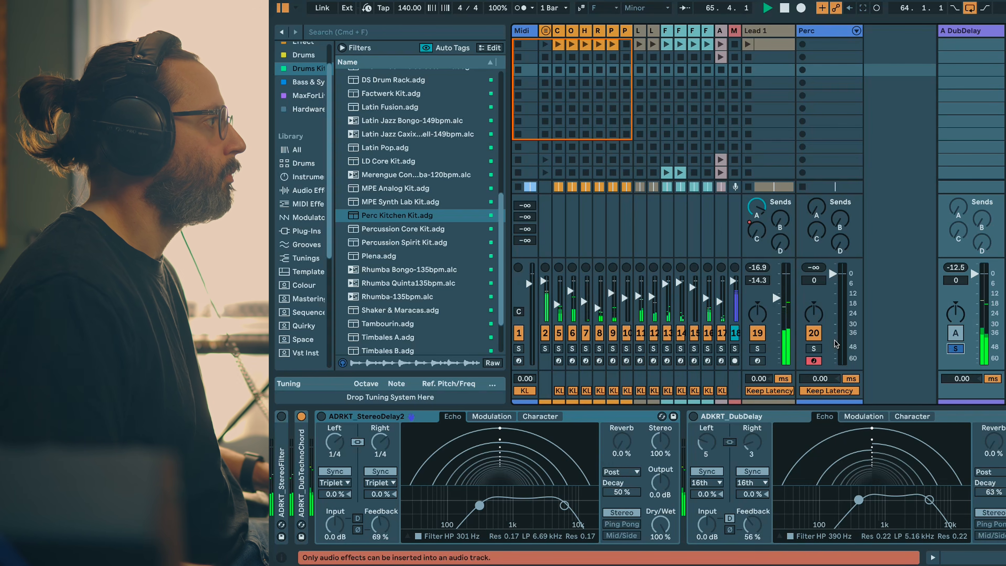
Step: Solo Lead 1 and use its A send to audition the ADRKT_StereoFilter echo on the A DubDelay return
left_click(757, 348)
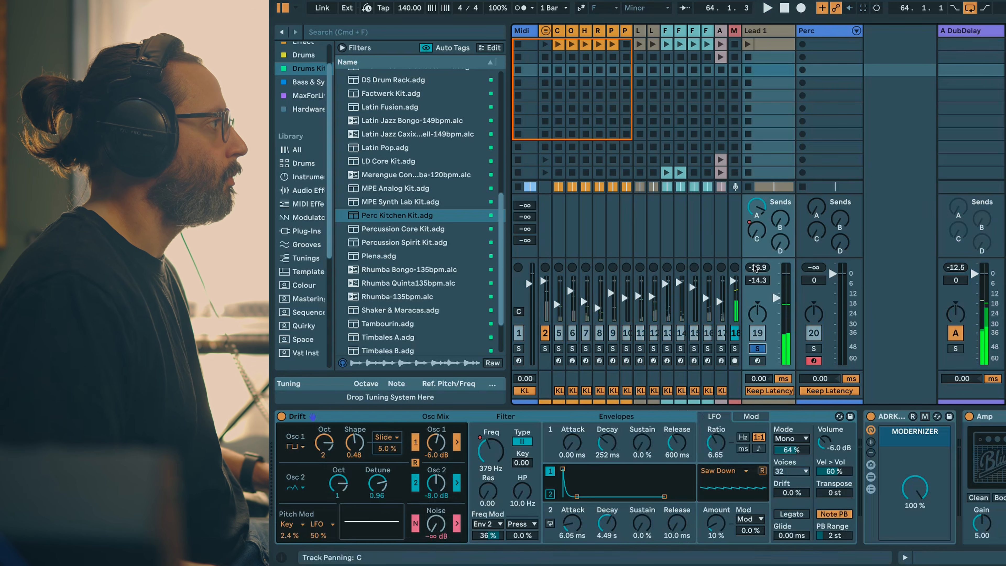
left_click(964, 371)
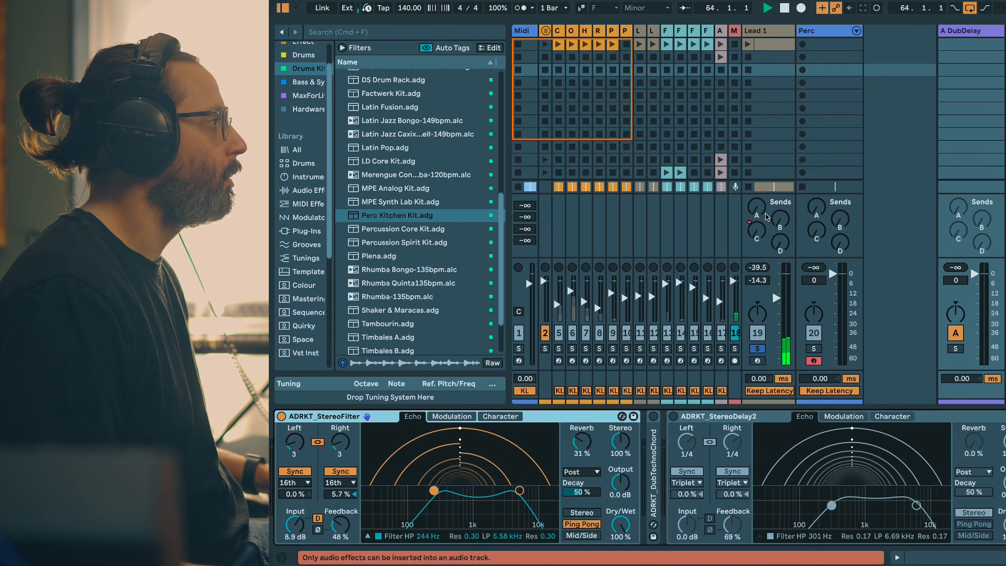
left_click_drag(757, 207, 757, 234)
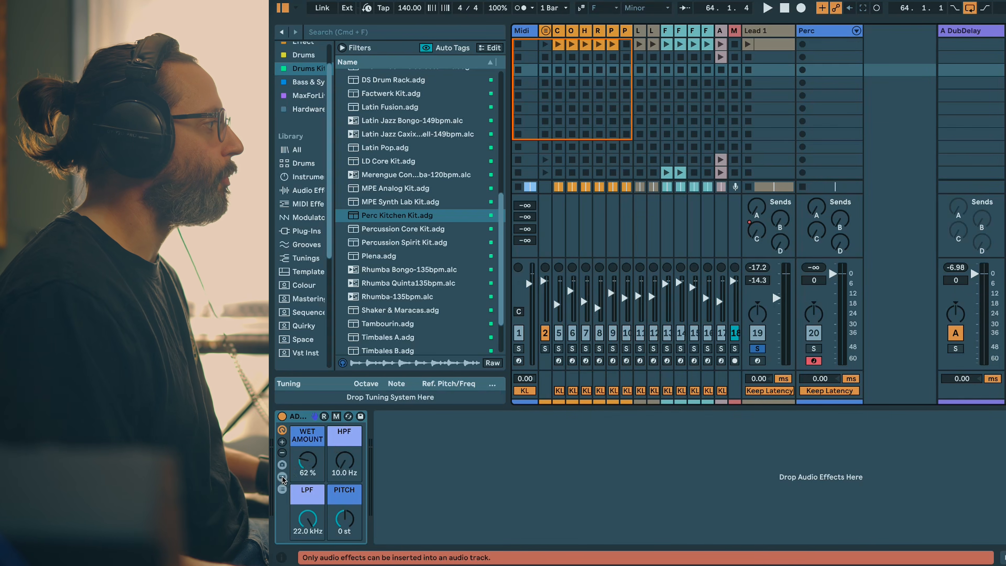
Step: Open the B Washout return's effect rack and look through its devices, collapsing those after the Reverb
left_click(283, 478)
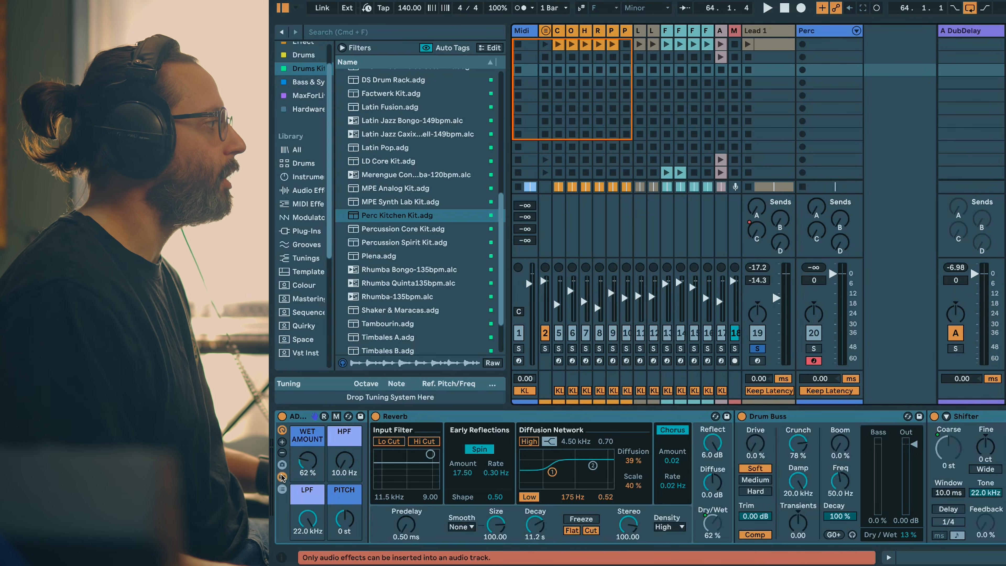
scroll(634, 478, "right", 10)
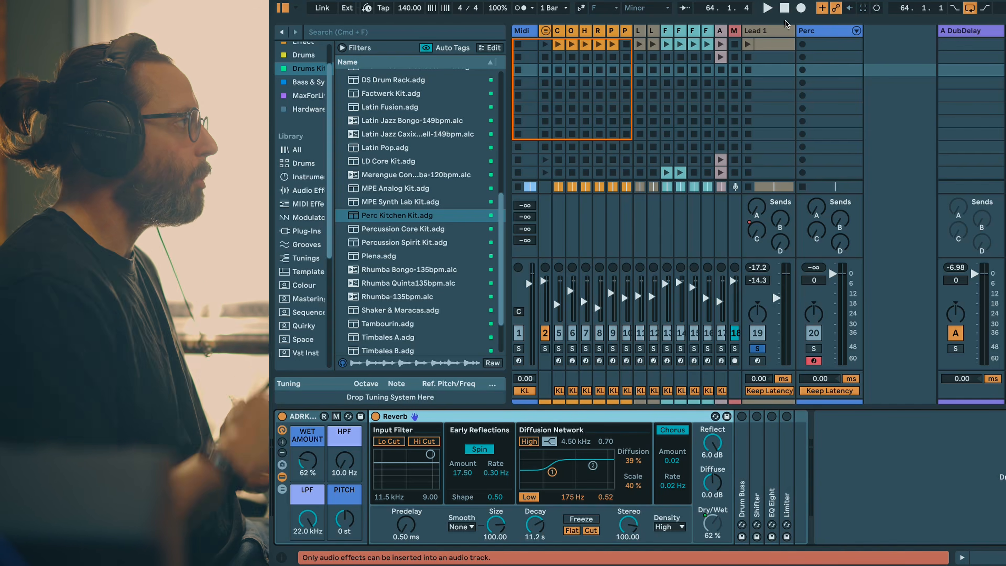
Step: Switch to the Arrangement View and show the Mixdown track's automation for the B-Washout send
key("Tab")
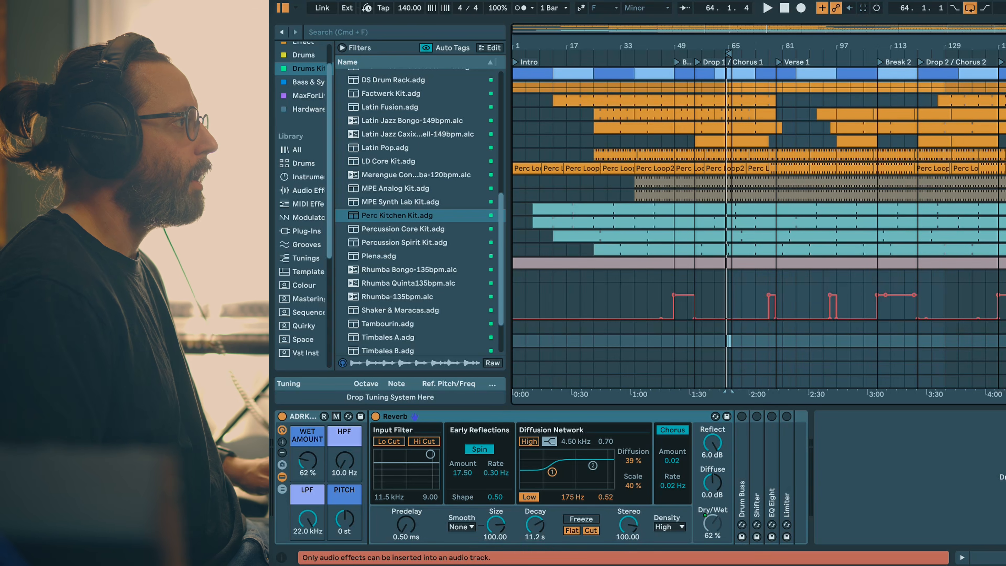
left_click(1004, 278)
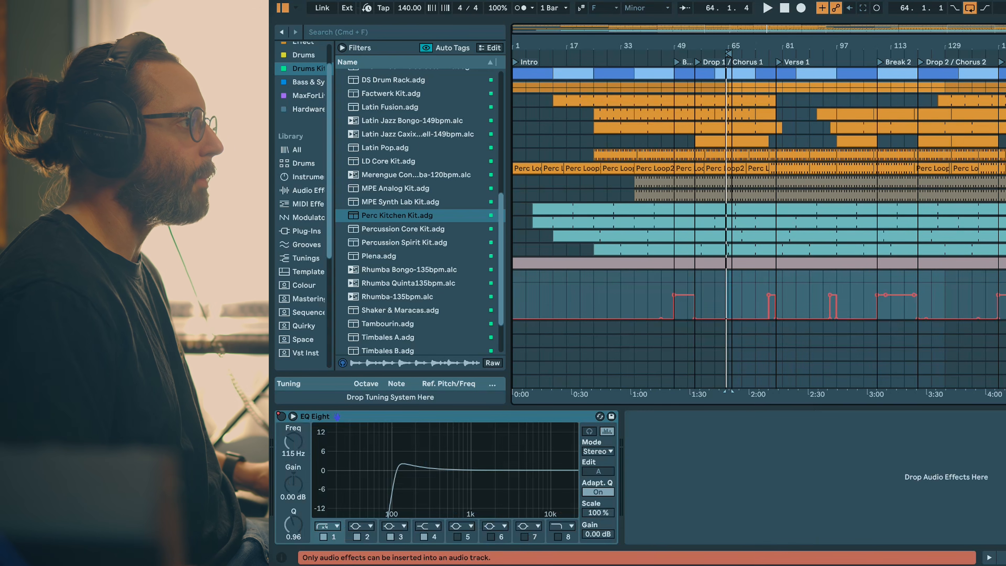
left_click(1004, 296)
scroll(817, 280, "down", 2)
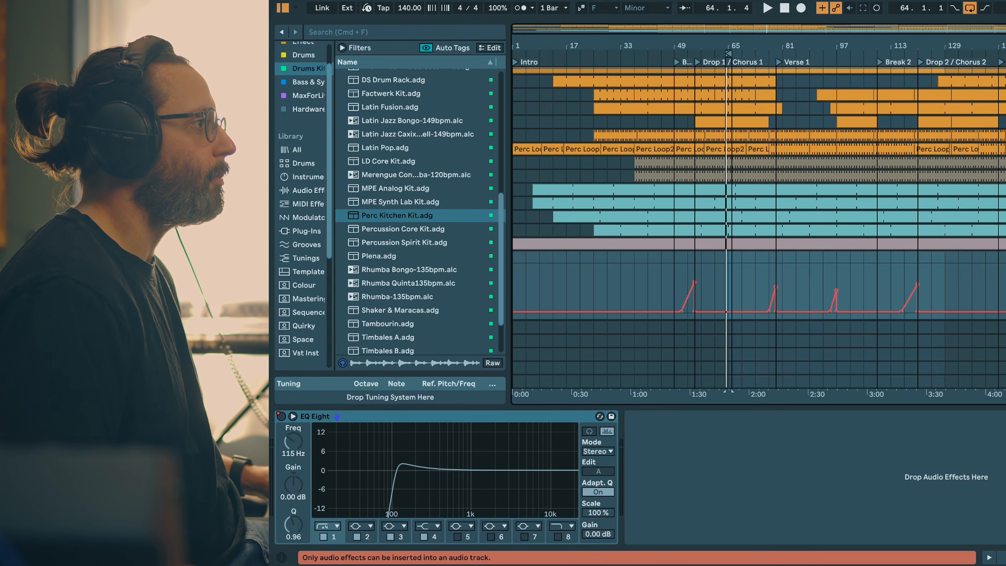
Step: Play the Mixdown's B-Washout automation ramp before Drop 1 with the B Washout return soloed
left_click(955, 341)
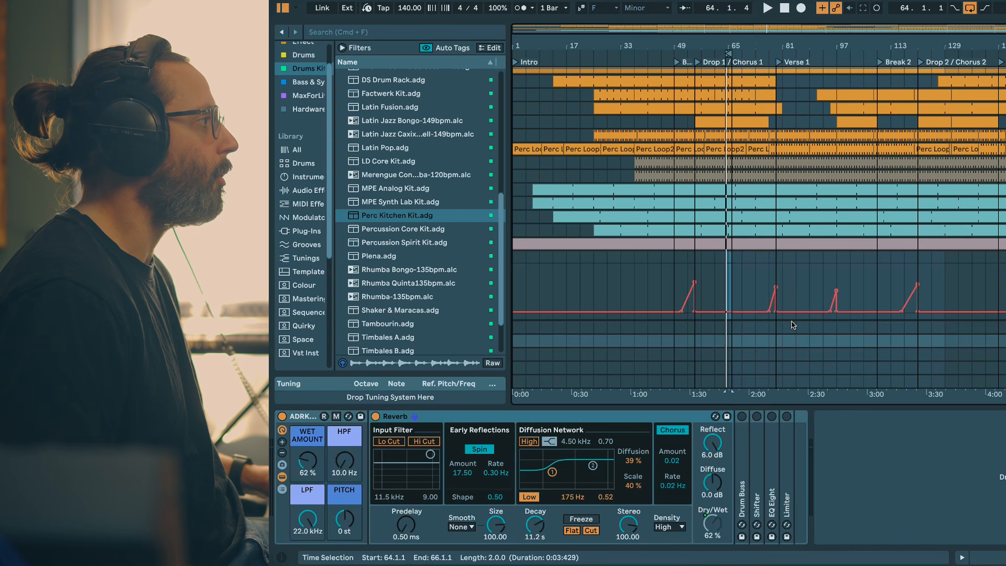
left_click(681, 286)
key("space")
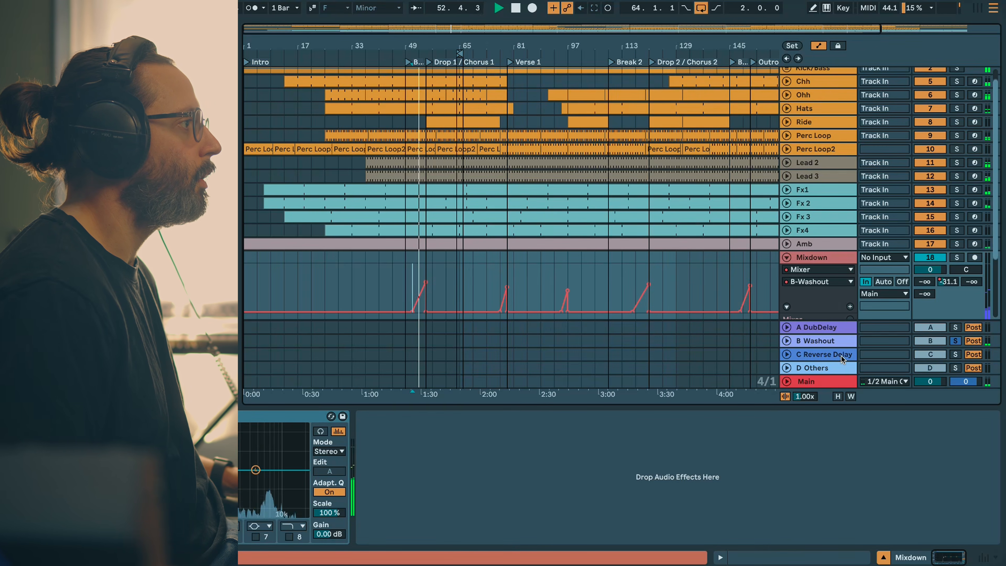
Step: Set the Wet Amount macro of the B Washout return's rack to 77%
left_click(836, 343)
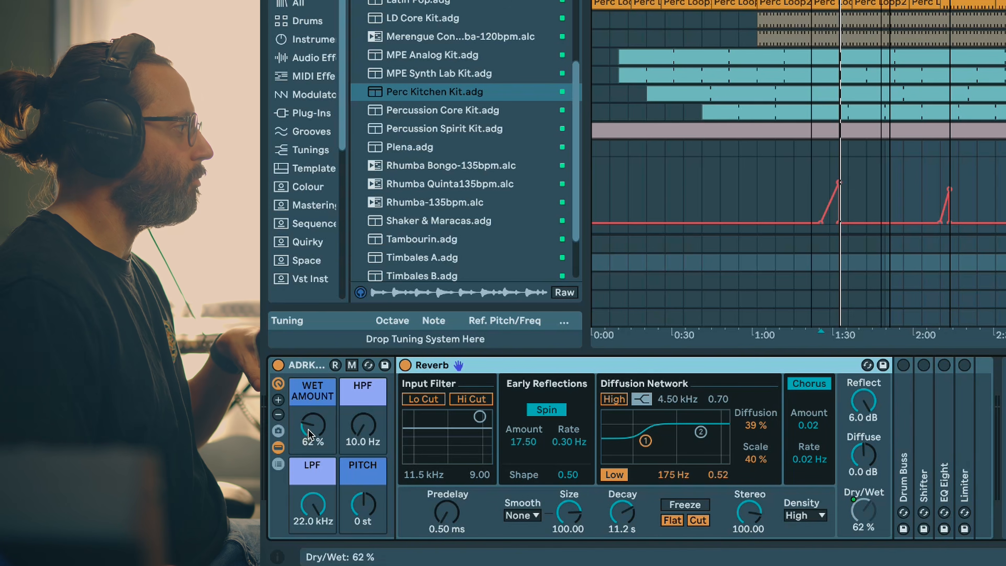
left_click_drag(309, 432, 309, 420)
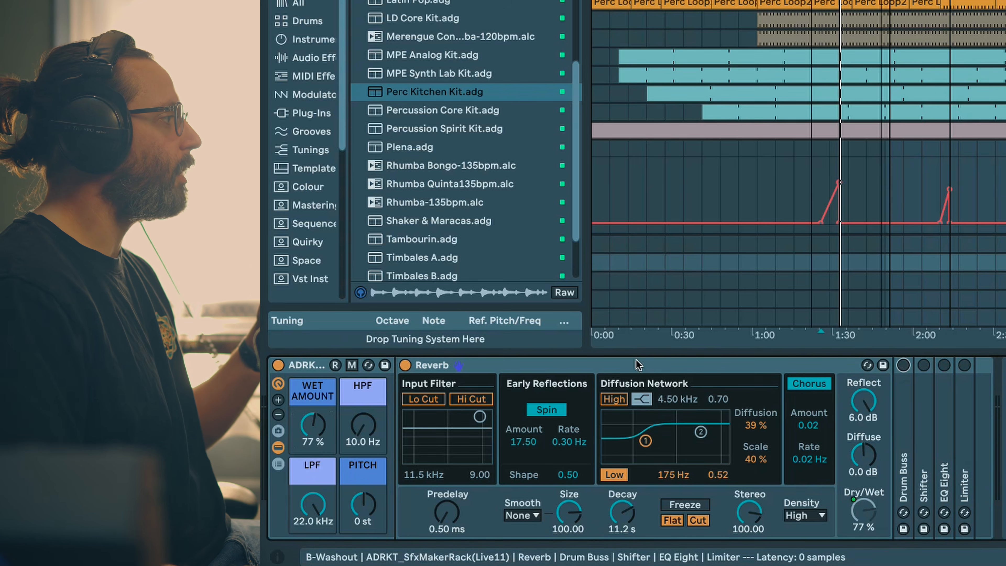
Step: Go through the rack's Drum Buss and Shifter, collapsing the devices before them and playing the automation ramp
double_click(771, 366)
double_click(426, 476)
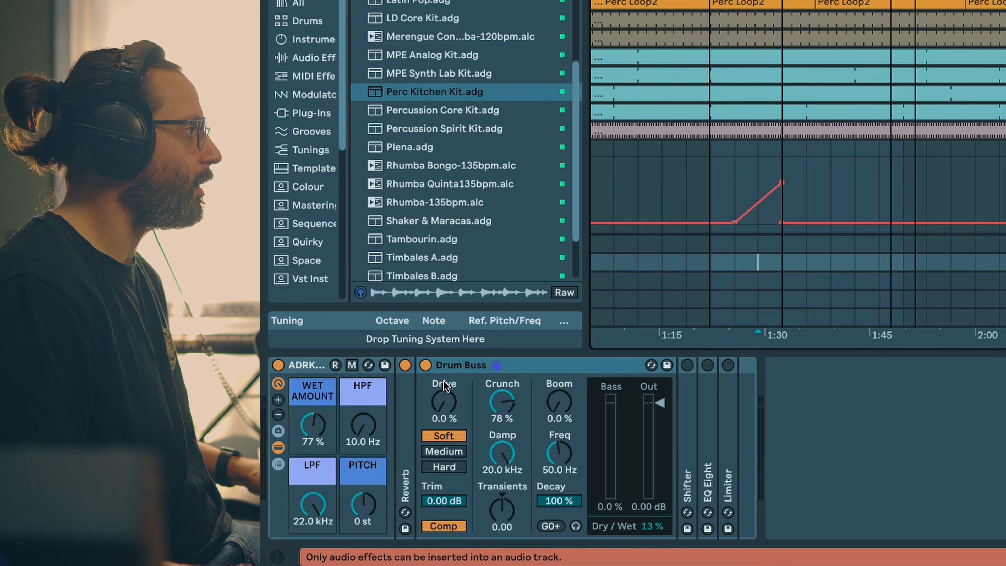
key("space")
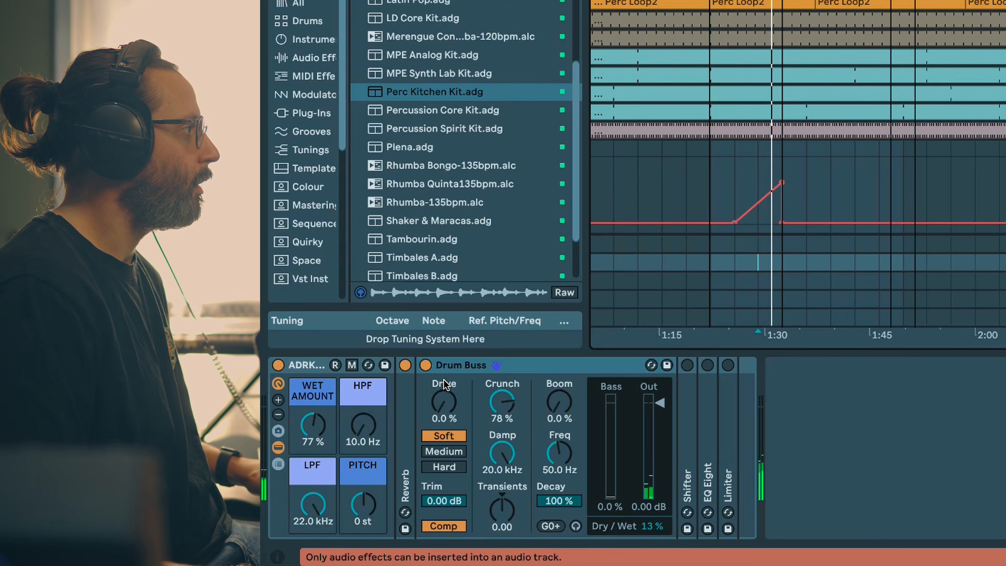
key("space")
left_click(587, 366)
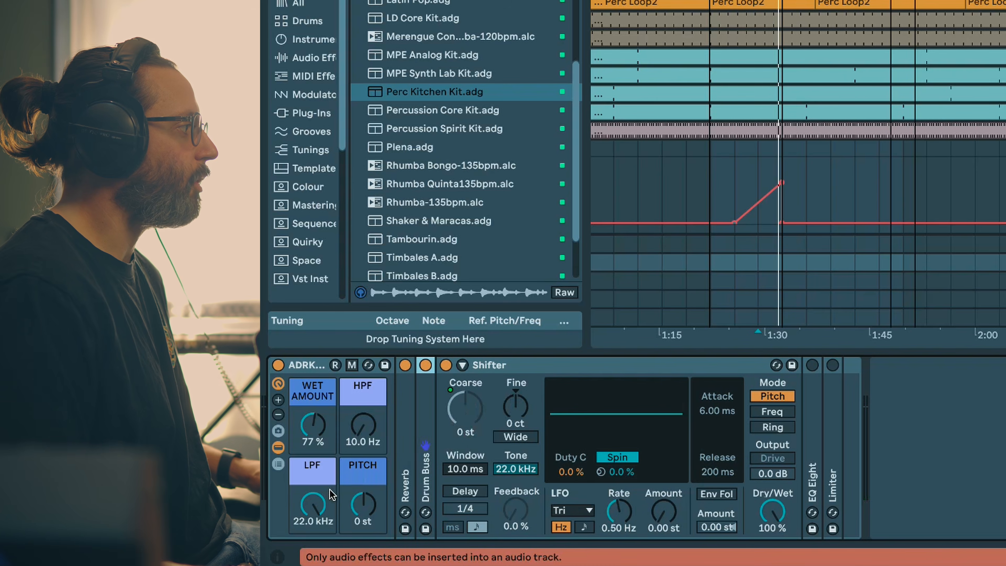
Step: Try the rack's Pitch macro at -2 st during playback, then reset it to 0 st
left_click(365, 507)
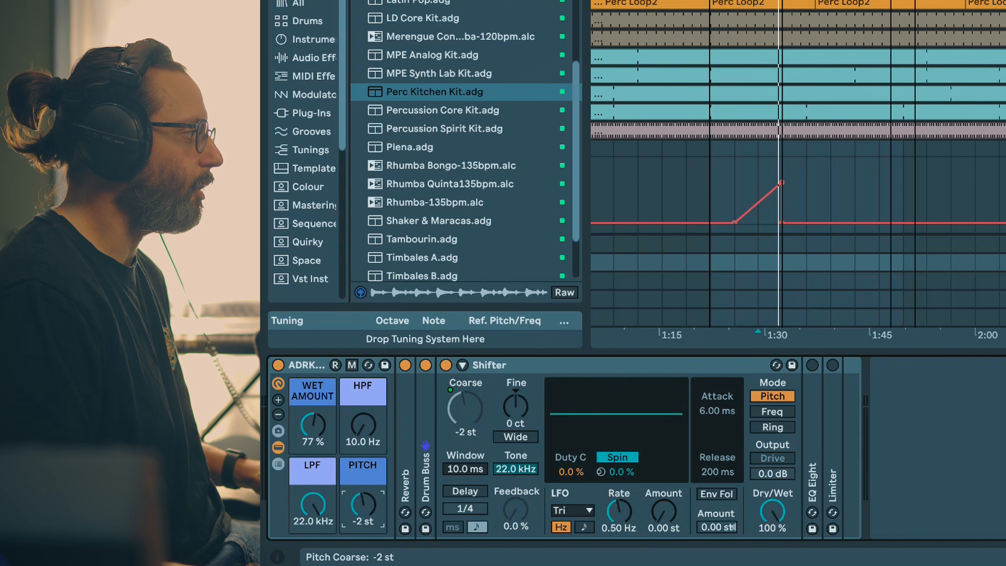
key("space")
double_click(366, 512)
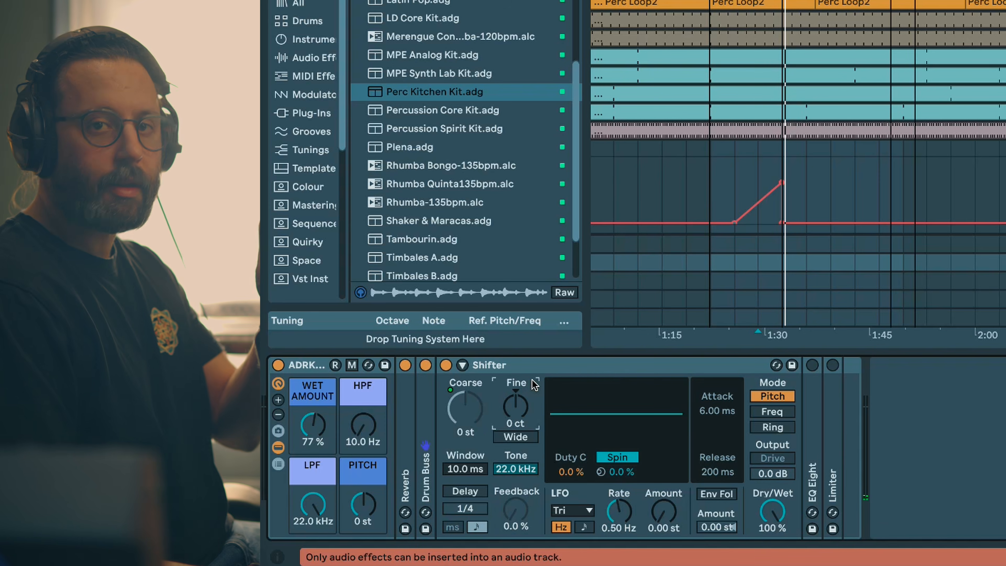
Step: Place the playhead near the start of the automation ramp and raise the Shifter's Fine pitch to 100 ct
left_click(745, 184)
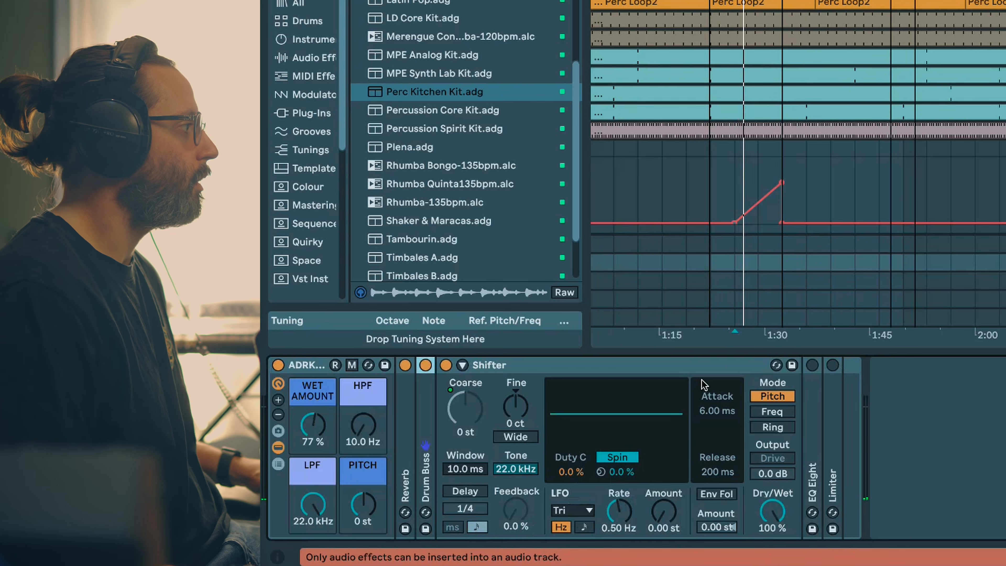
mouse_move(510, 412)
left_mouse_down()
mouse_move(510, 390)
mouse_move(514, 418)
left_mouse_up()
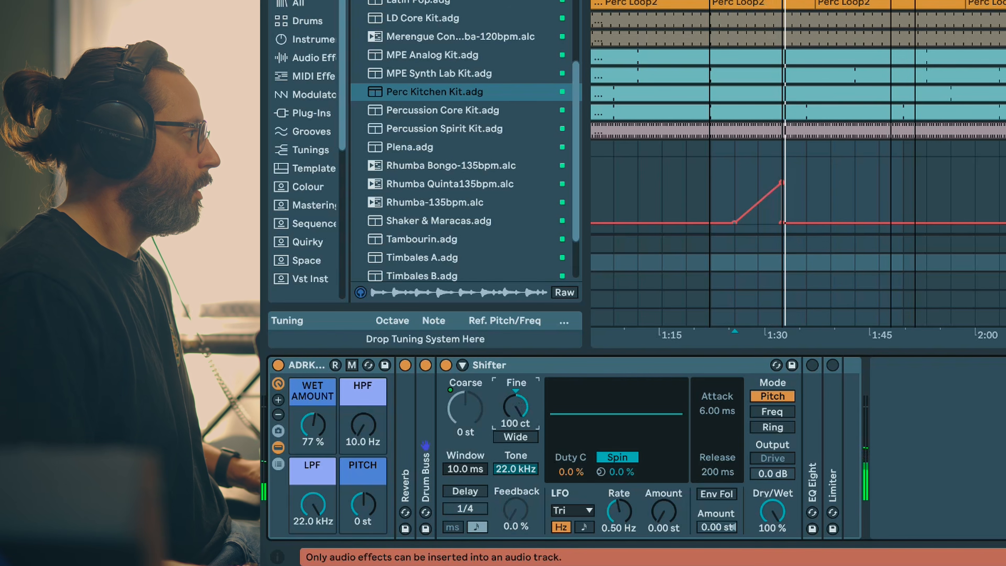
Step: Reset the Shifter's Fine pitch to 0 ct, collapse it, and expand and switch on the rack's EQ Eight and Limiter in turn
key("Delete")
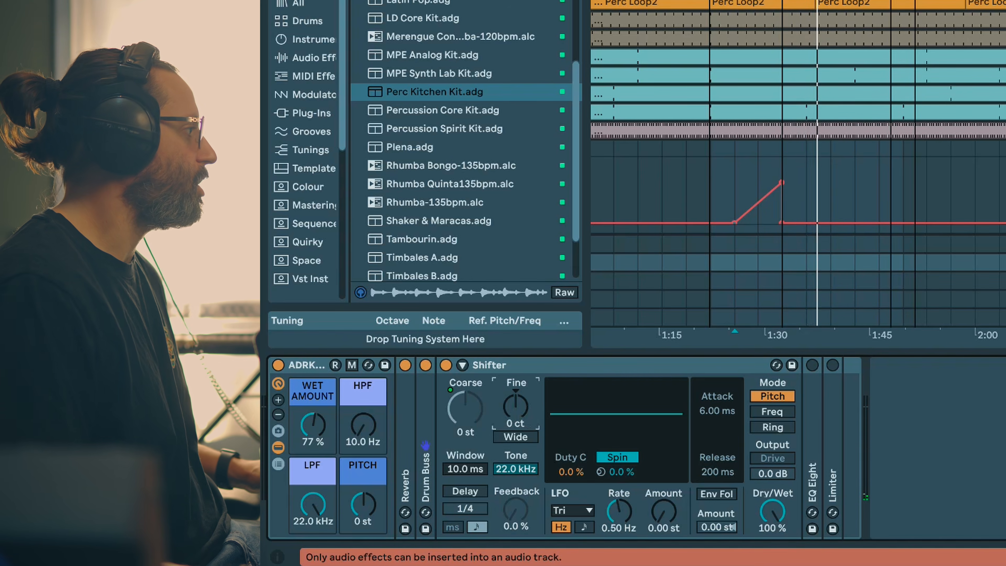
double_click(507, 367)
double_click(467, 431)
left_click(466, 366)
double_click(511, 364)
double_click(488, 405)
left_click(486, 365)
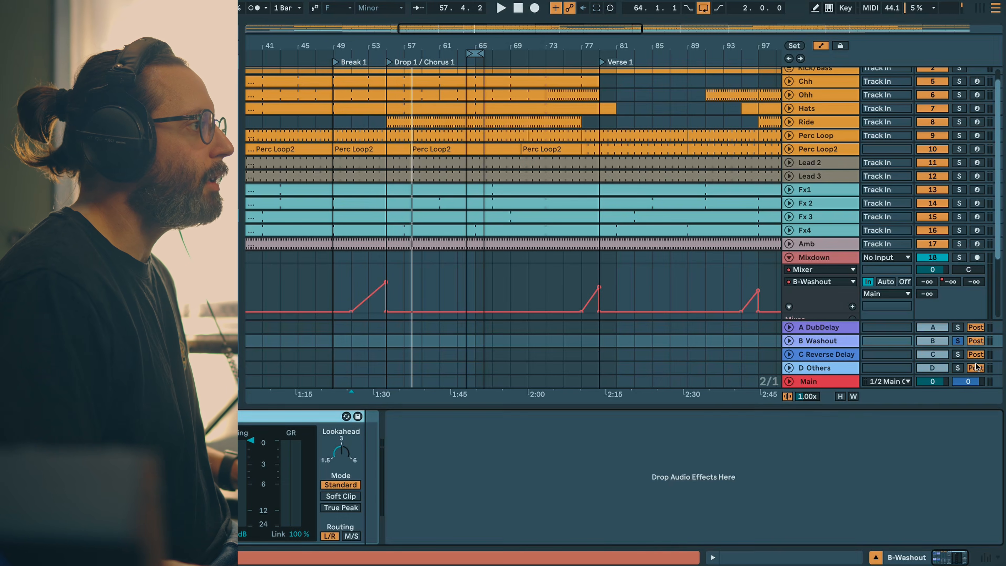
Step: Unsolo the B Washout return and play the transition from bar 51 with that return deactivated
left_click(958, 343)
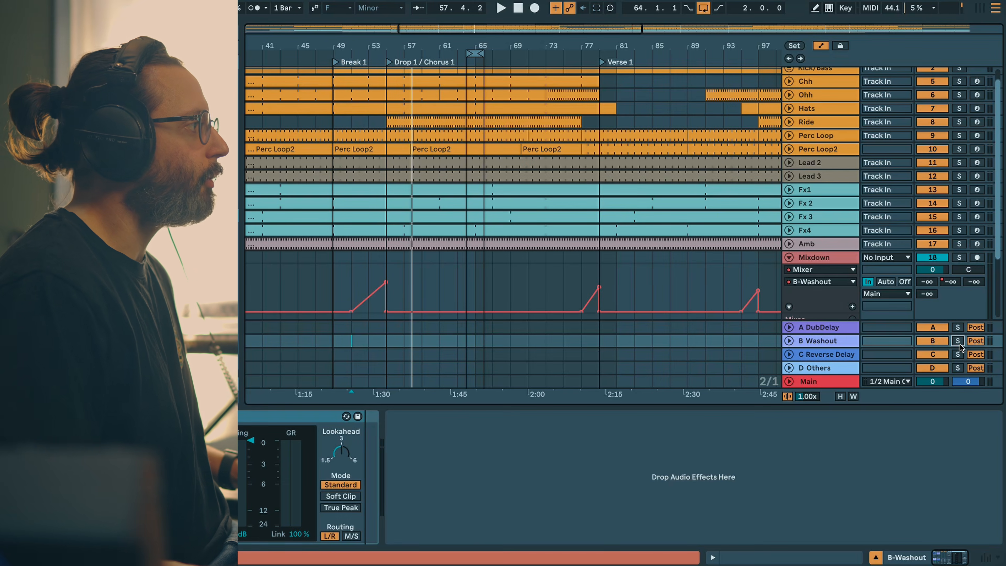
left_click(357, 282)
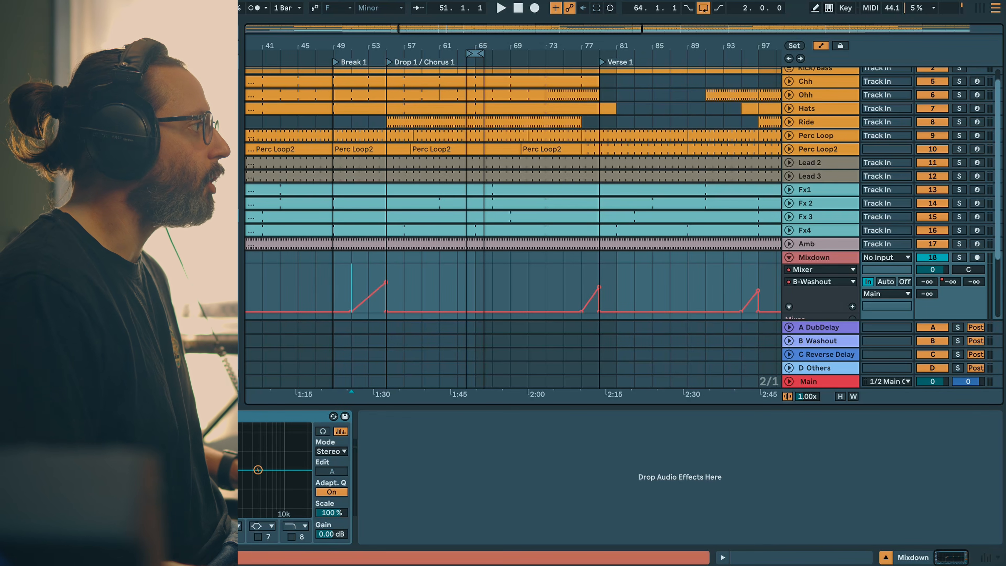
key("space")
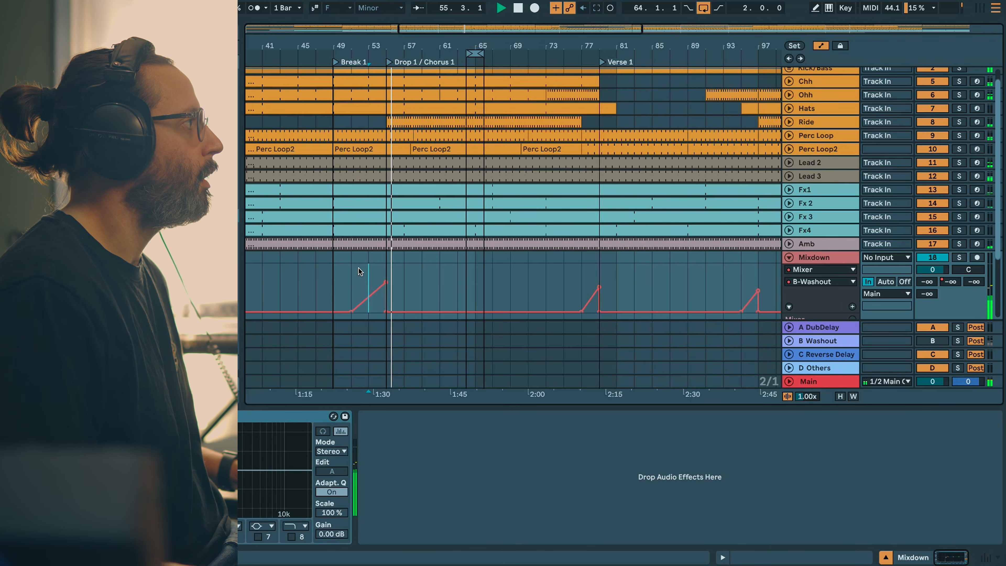
key("space")
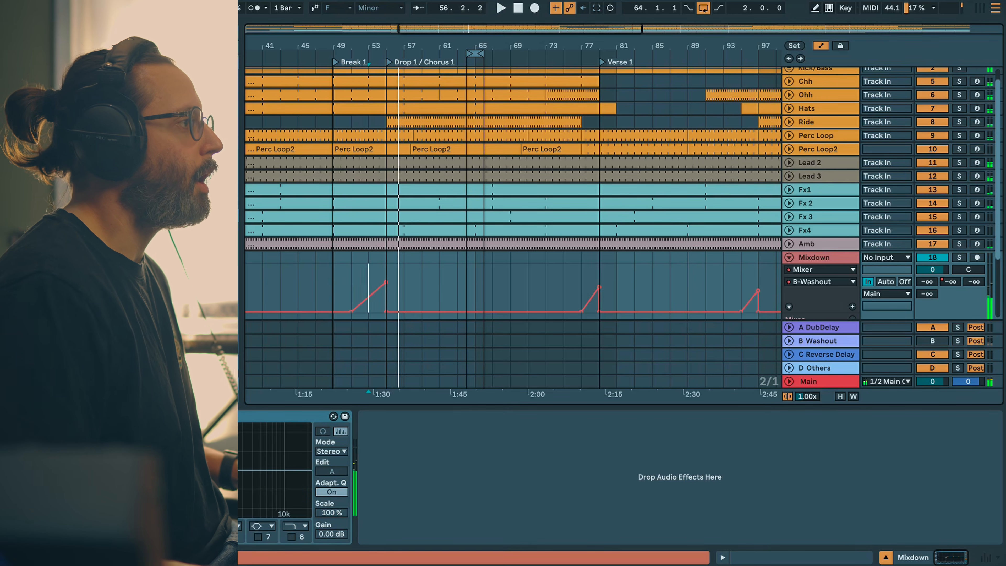
Step: Reactivate the B Washout return, replay the same transition from bar 51, and select the return's devices
left_click(926, 341)
left_click(354, 284)
key("space")
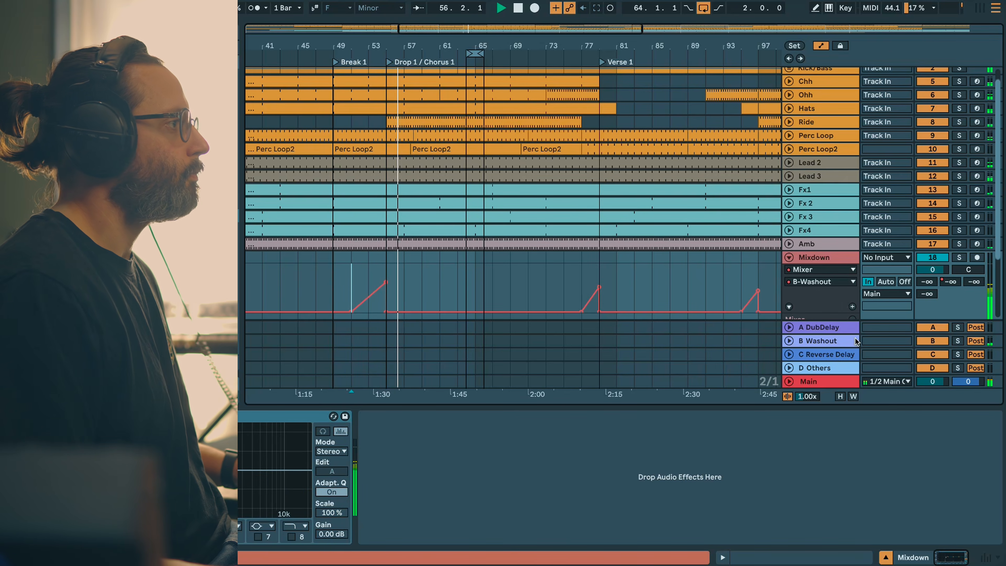
left_click(869, 341)
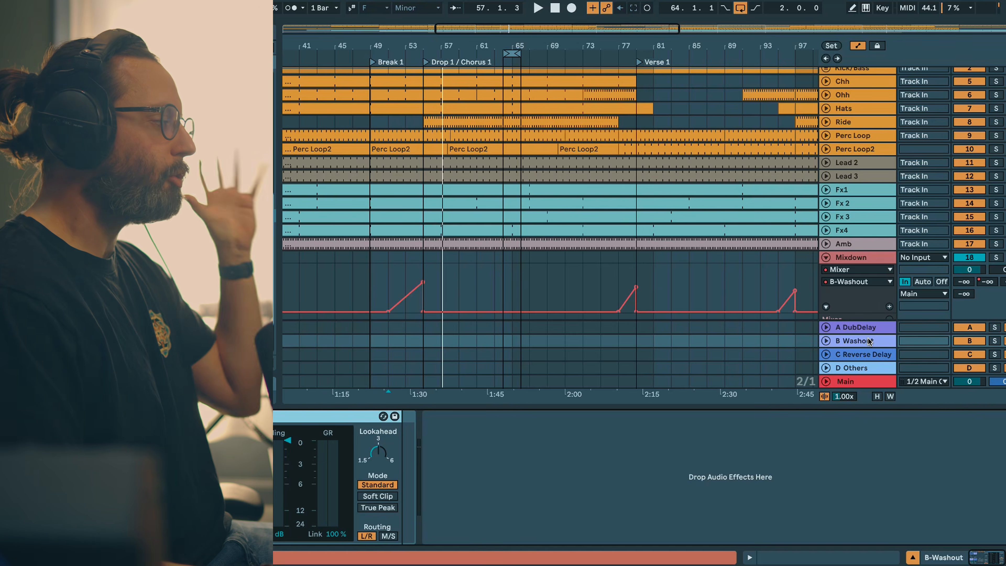
Step: Collapse the Mixdown track and switch off the C Reverse Delay return's Delay and Reverb, leaving only Pitch Hack active
key("Delete")
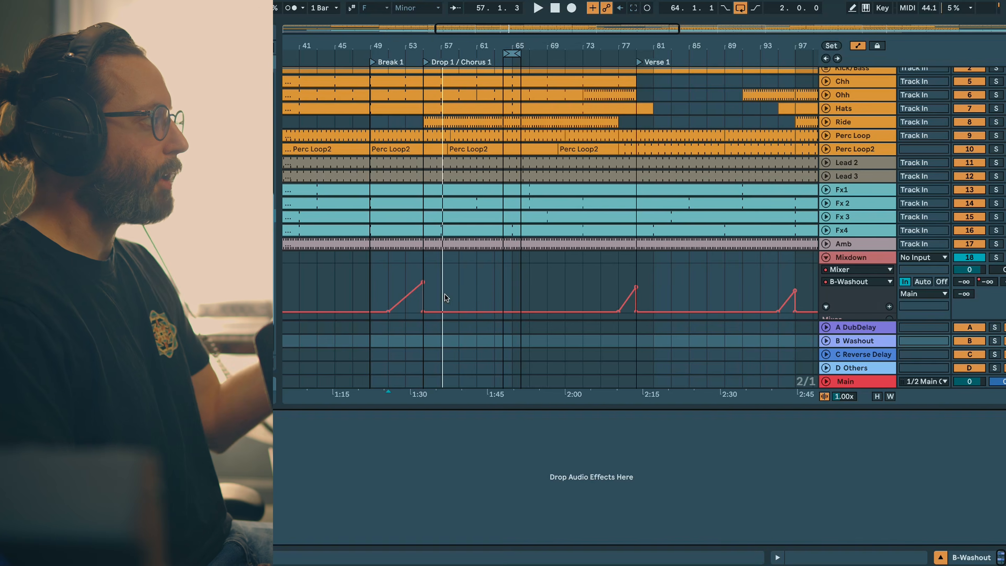
left_click(826, 257)
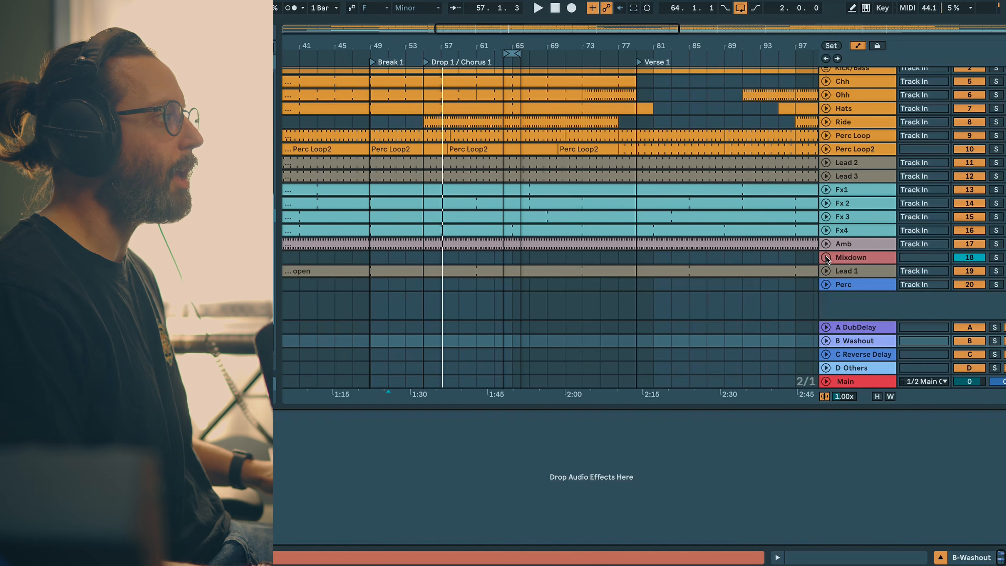
left_click(828, 343)
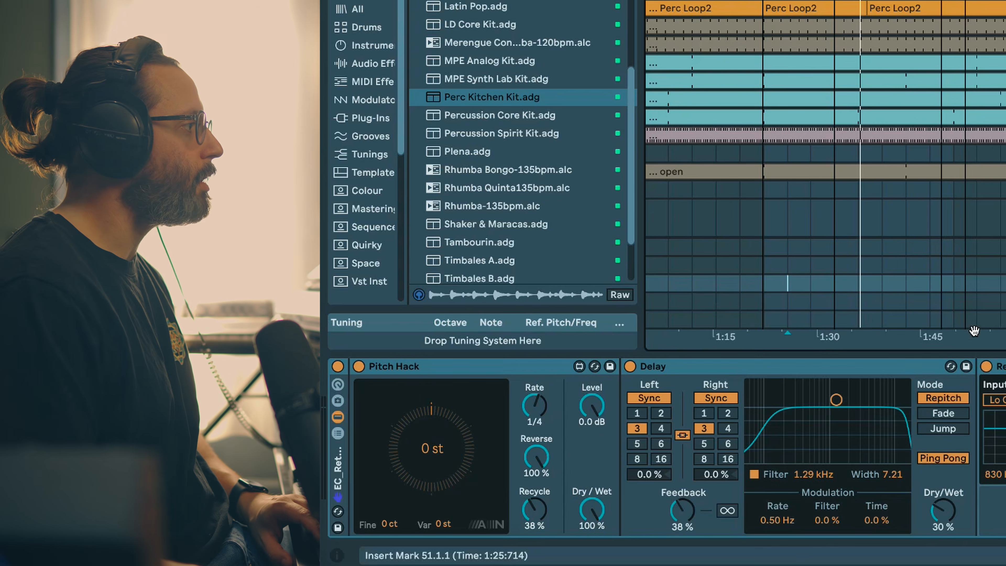
left_click(986, 367)
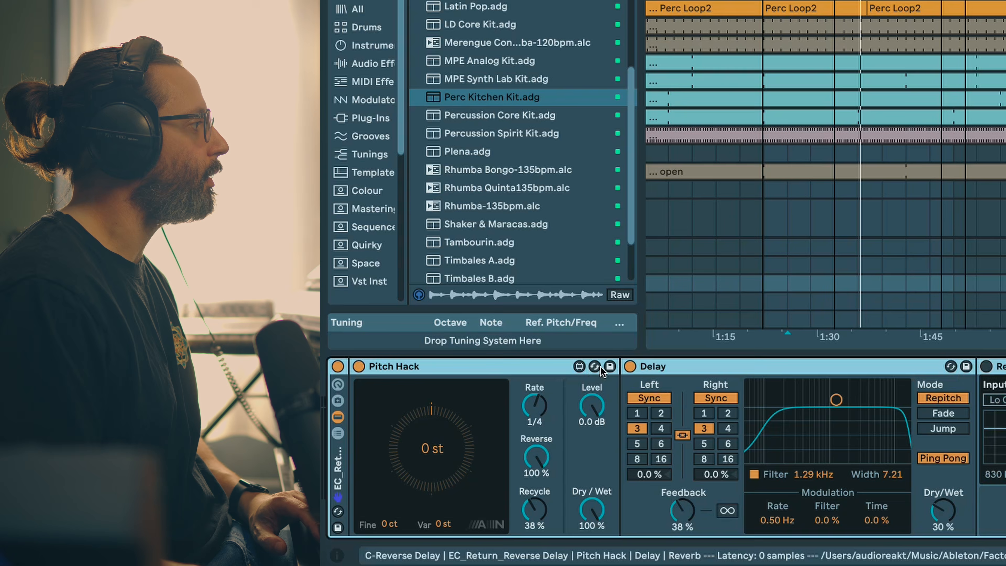
left_click(630, 367)
left_click(542, 371)
Step: Solo Lead 1 in Session View, audition its C send through Pitch Hack at +5 st, and reset the pitch to 0 st
key("Tab")
left_click(976, 275)
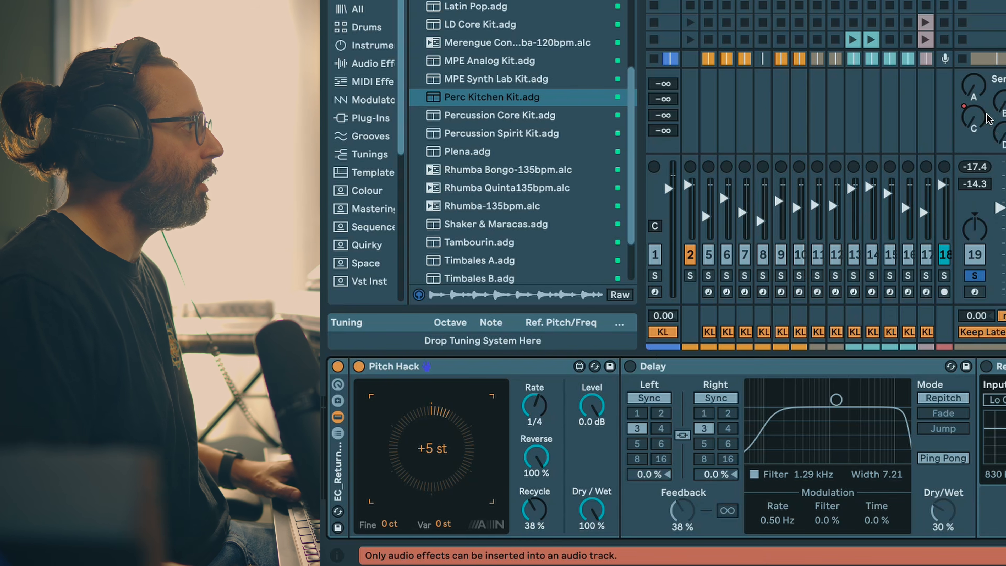
left_click_drag(973, 124, 973, 108)
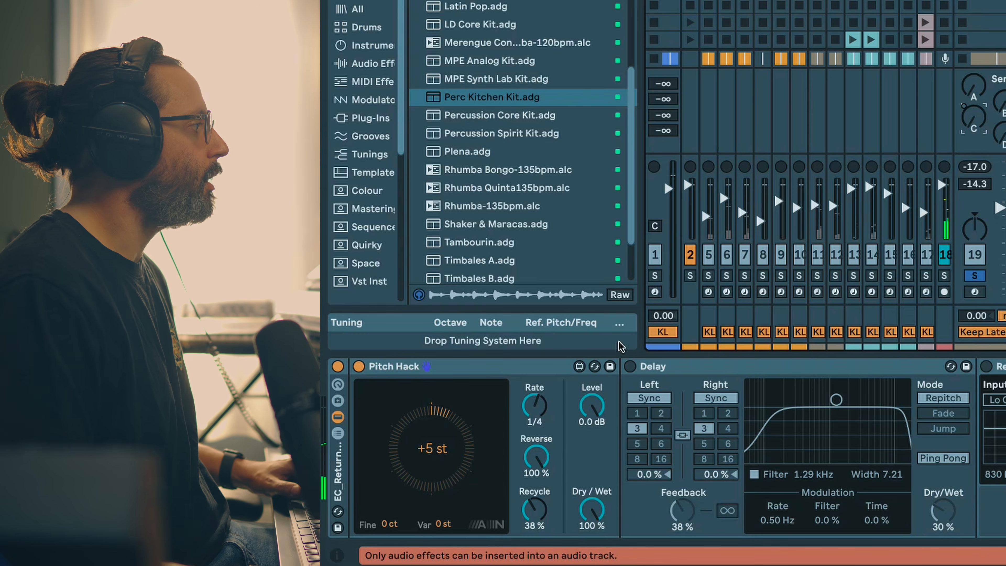
double_click(440, 436)
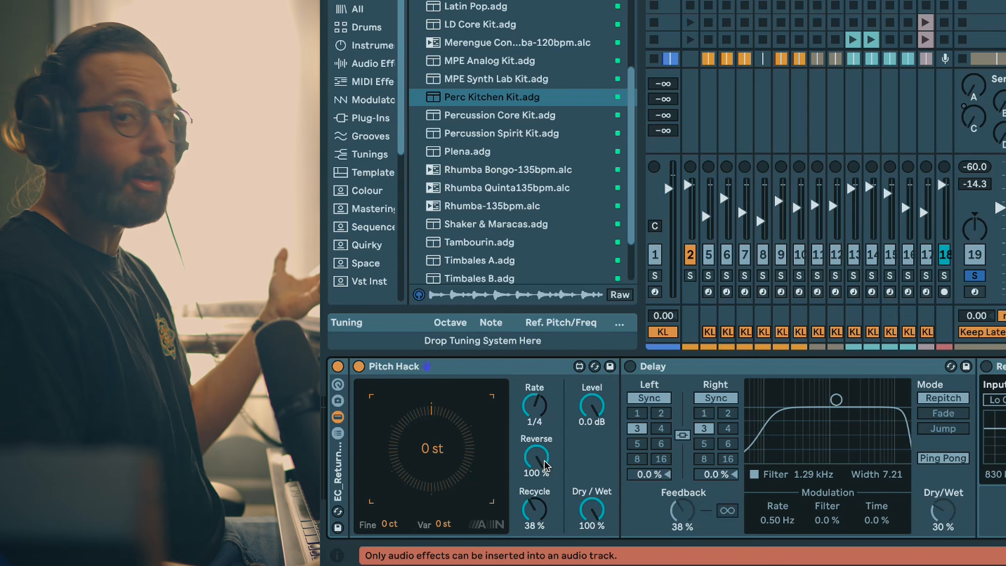
left_click(546, 467)
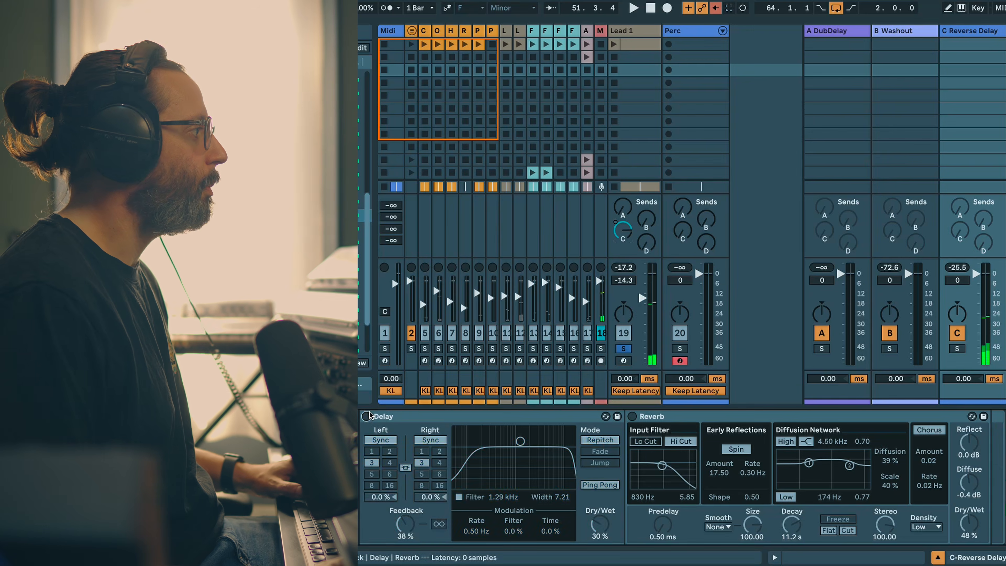
Step: Switch the return's Delay and Reverb back on and play Lead 1 through them with Pitch Hack at +6 st
left_click(630, 366)
left_click(987, 367)
key("space")
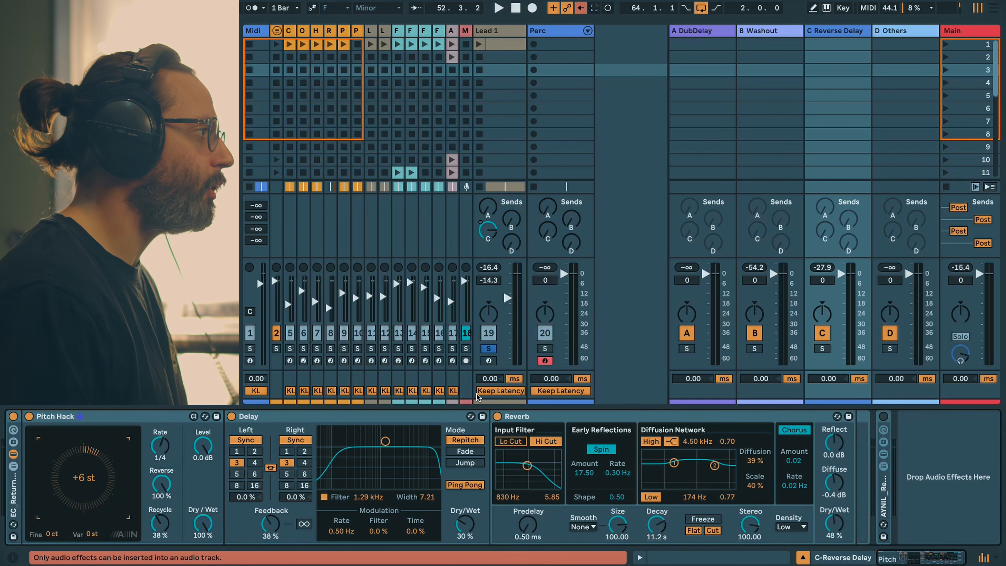
Step: Replay the passage from bar 51 while riding Lead 1's C send, bringing it back down to -∞ dB
left_click_drag(488, 231, 488, 293)
key("space")
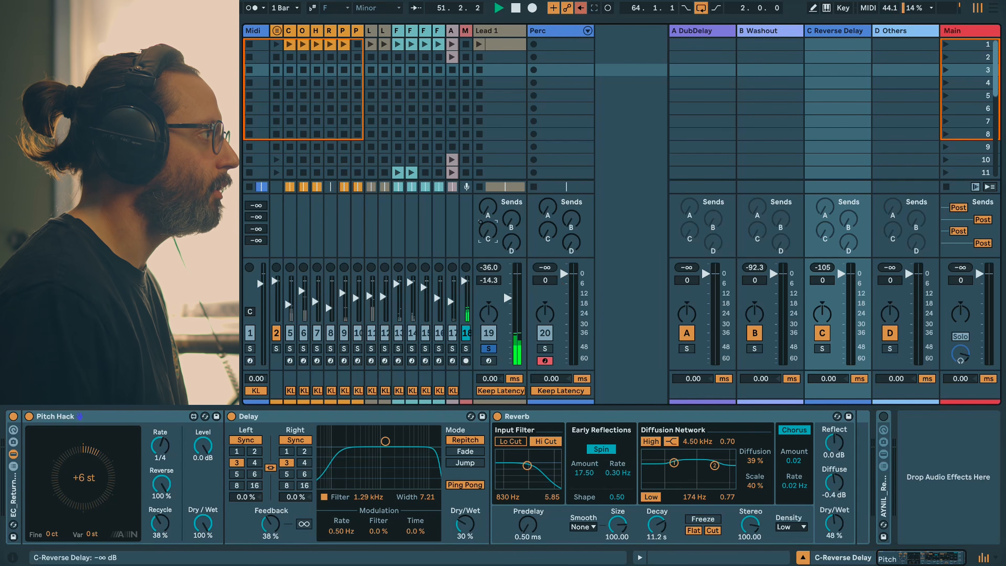
left_click_drag(487, 231, 488, 269)
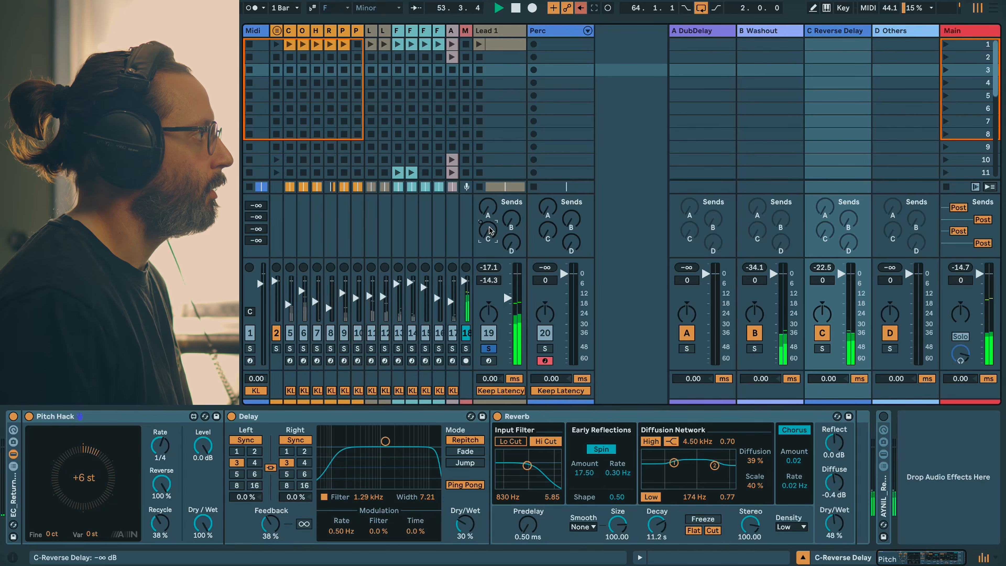
key("space")
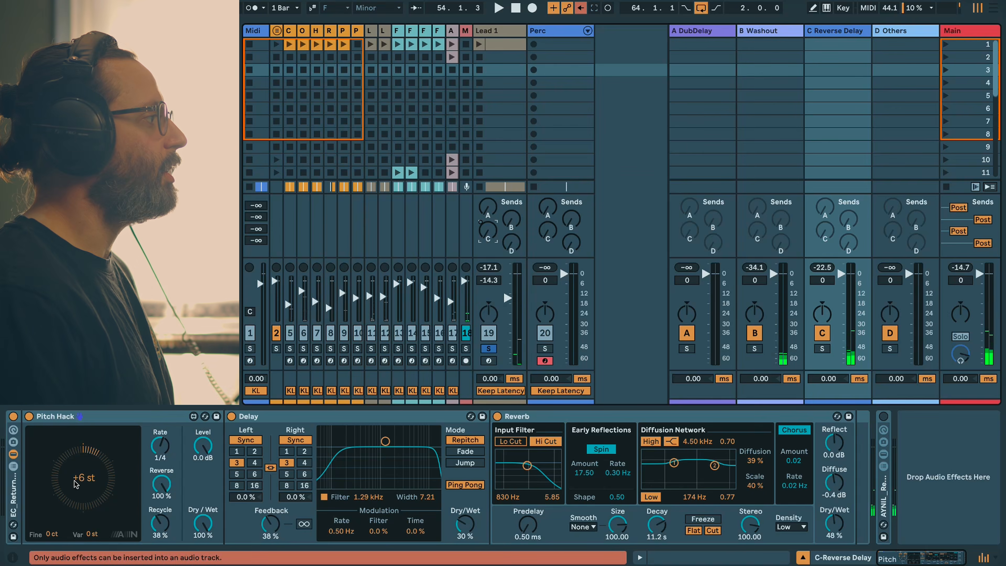
Step: Show Lead 1's C-Reverse Delay send automation in the arrangement and place the playhead at bar 67
key("Tab")
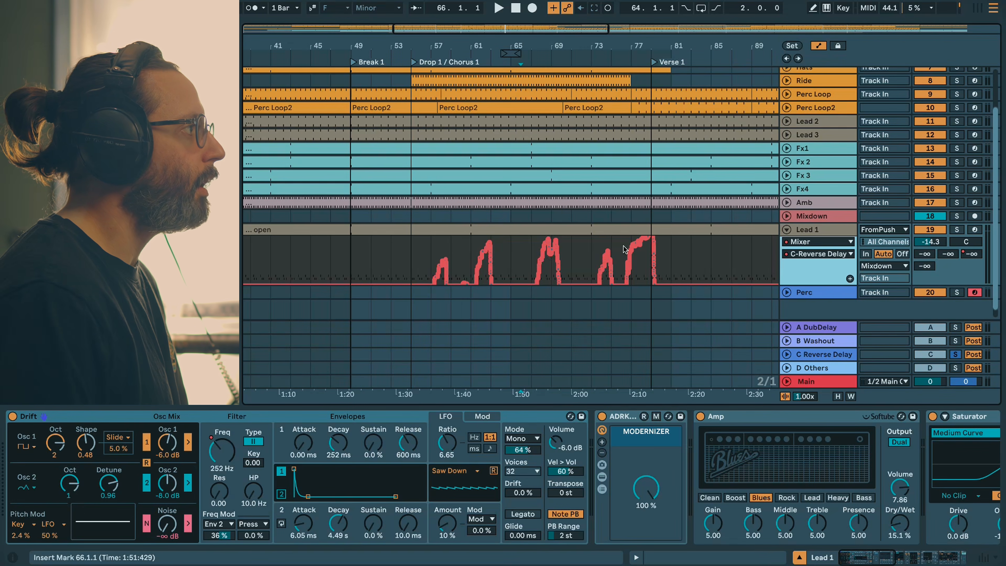
left_click_drag(521, 33, 521, 4)
left_click_drag(656, 31, 559, 52)
left_click(471, 260)
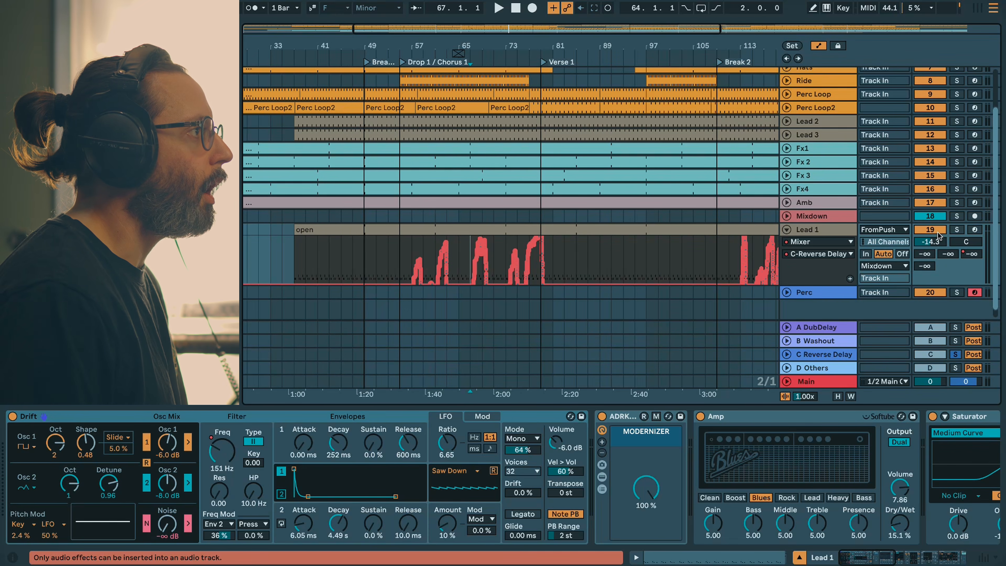
Step: Play Lead 1's reverse delay automation soloed from bar 67, and play from bar 136 to audition the C Reverse Delay return
left_click(958, 230)
key("space")
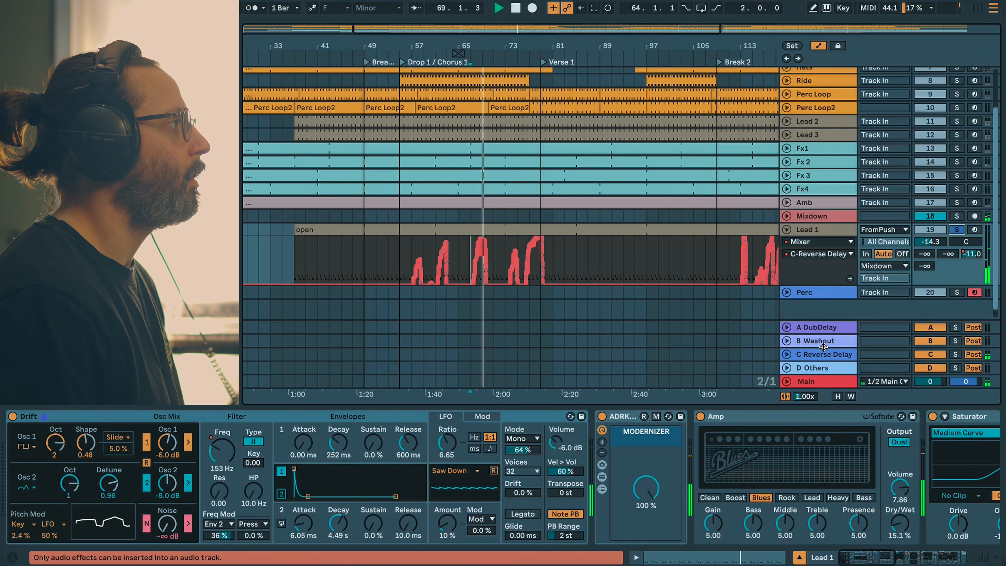
key("space")
left_click(506, 241)
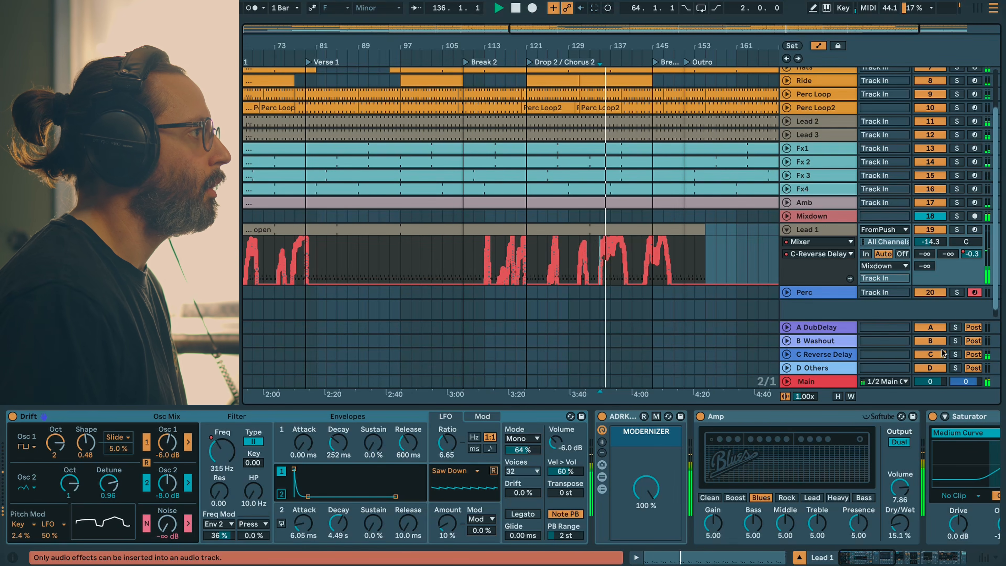
left_click(955, 356)
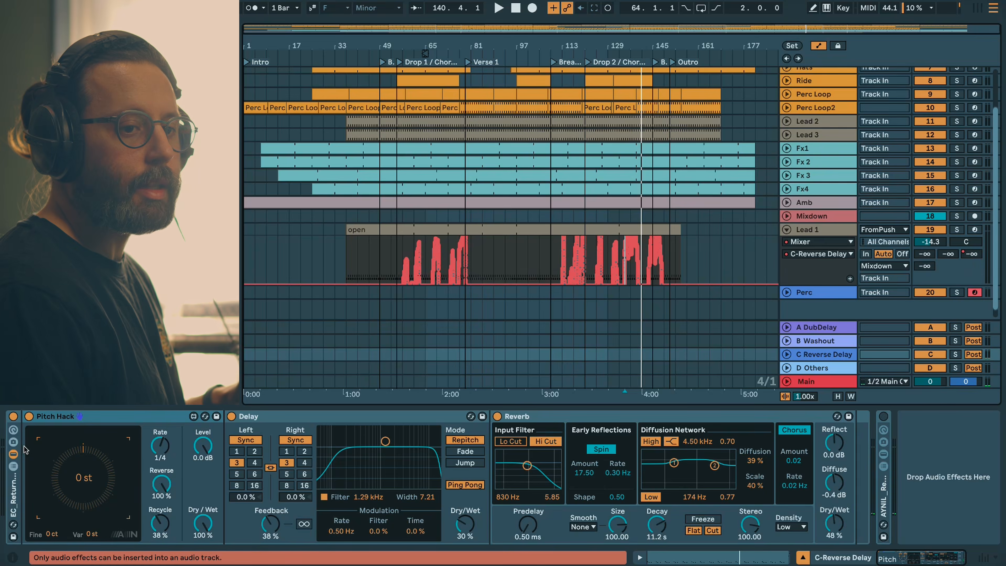
Step: Expand and switch on ADRKT_MARIO on the D Others return, and audition it by raising Lead 1's D send to about -2.2 dB
key("Tab")
left_click(882, 31)
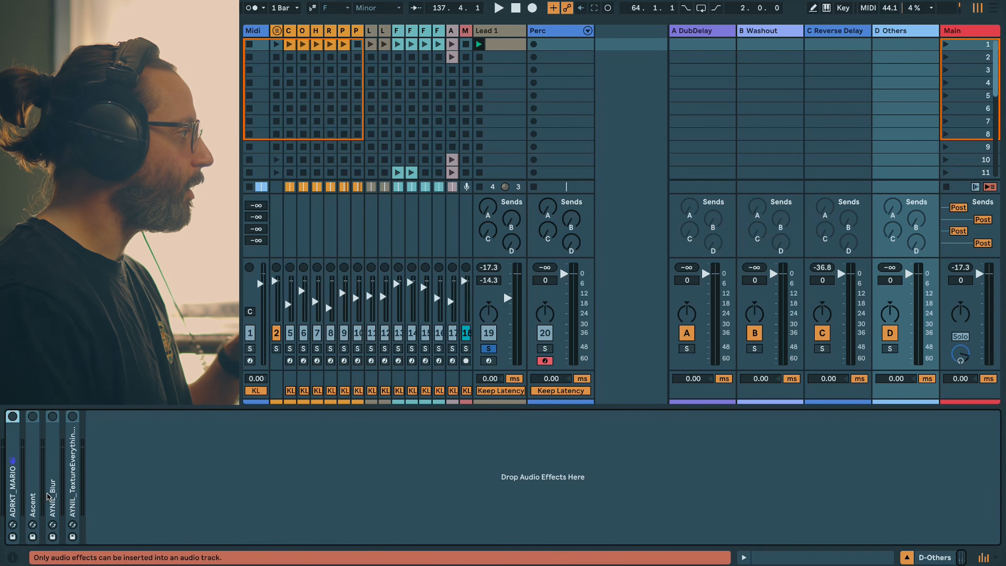
double_click(14, 489)
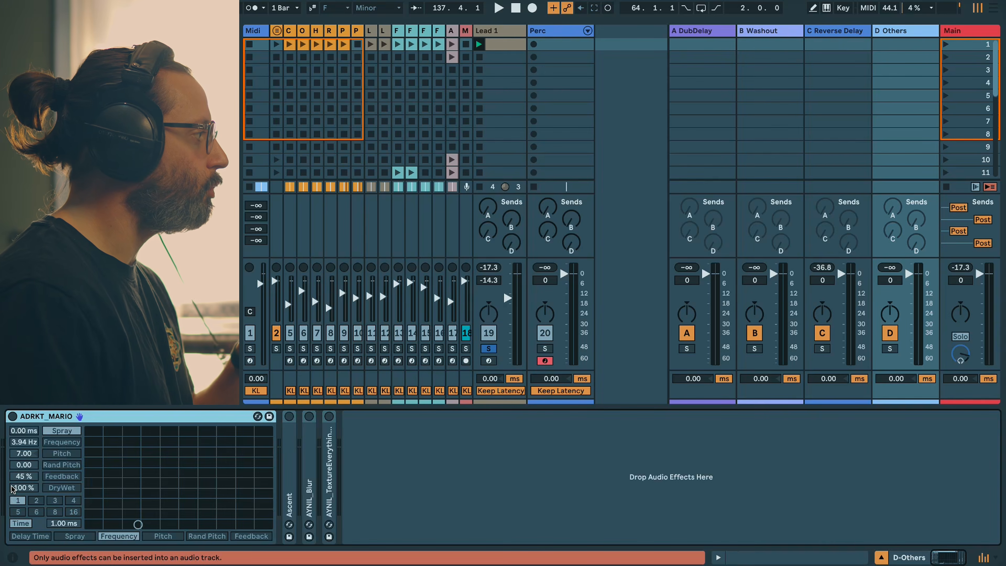
left_click(13, 416)
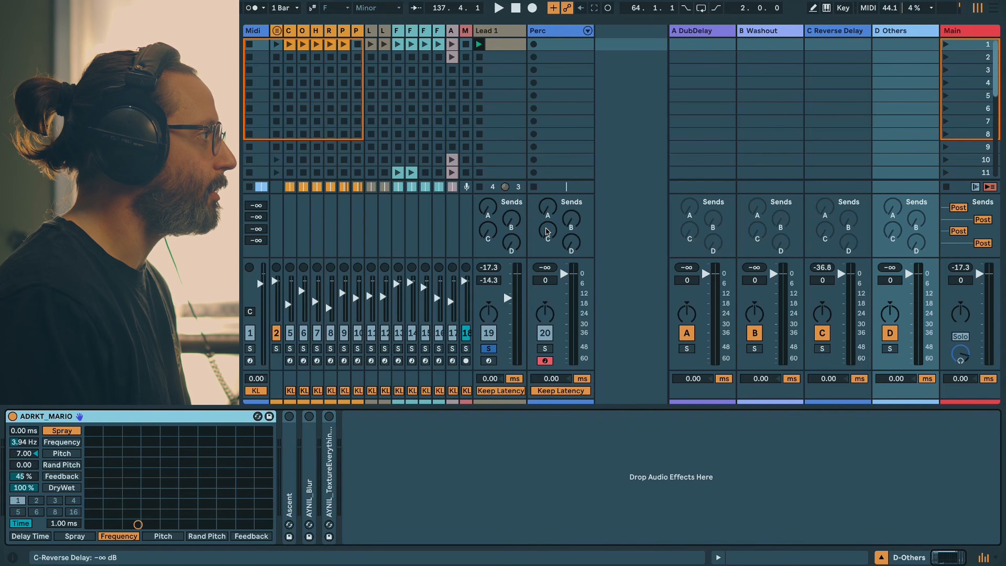
key("space")
left_click_drag(511, 243, 512, 218)
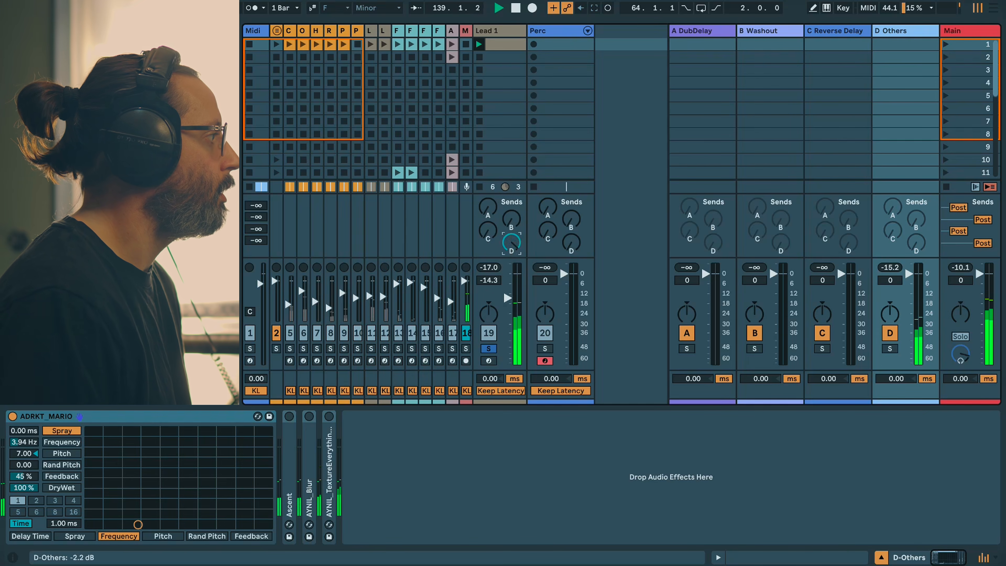
Step: Audition the D Others return's Ascent and AYNIL_Blur devices one at a time by raising Lead 1's D send
key("ctrl+v")
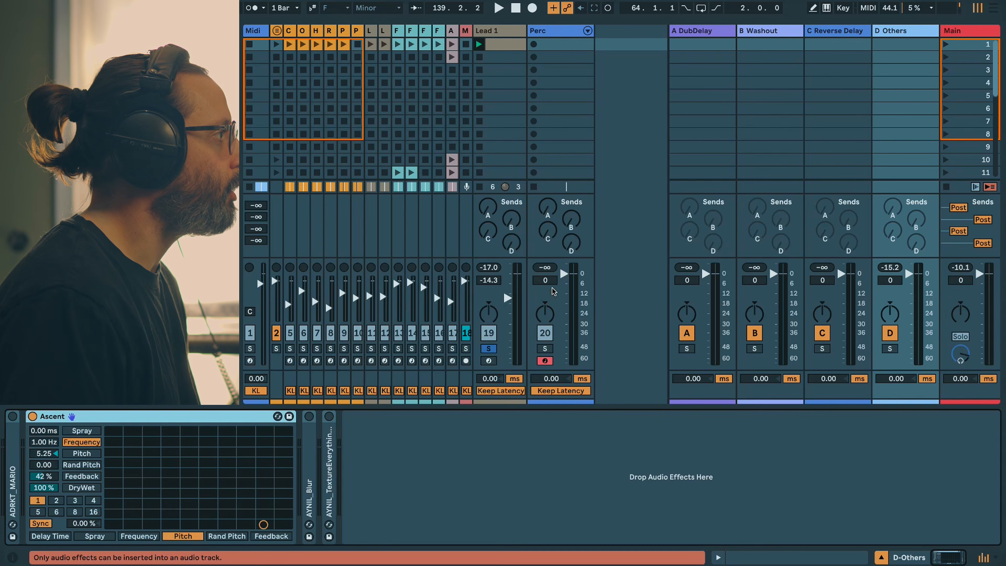
left_click_drag(512, 243, 512, 213)
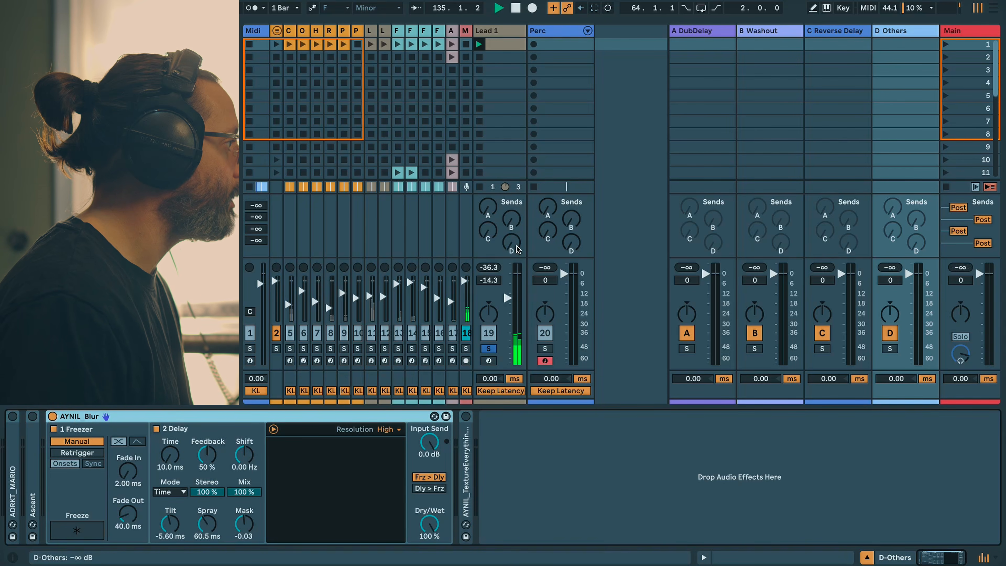
left_click_drag(511, 244, 511, 229)
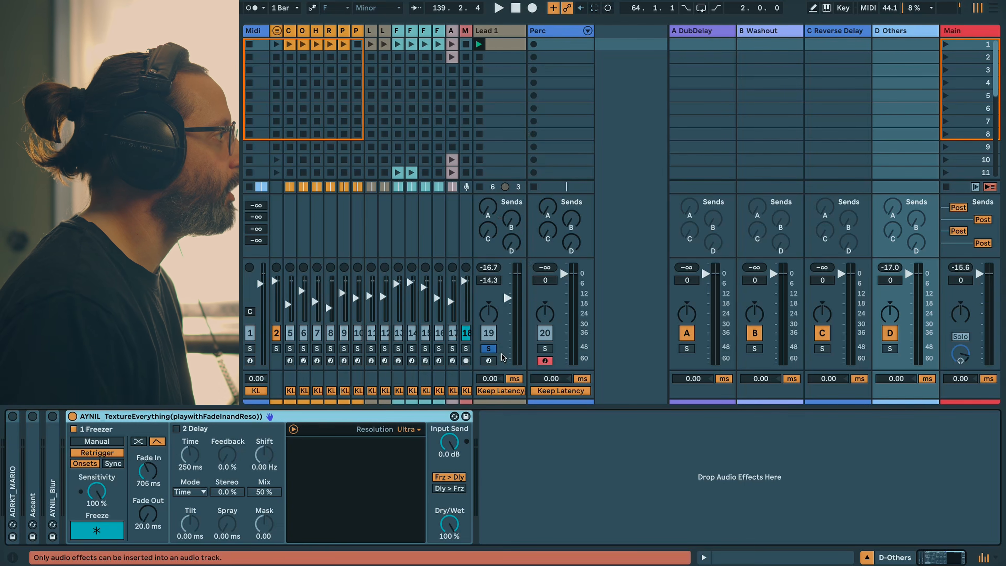
Step: Audition AYNIL_TextureEverything by riding Lead 1's D send during playback, and toggle the device's Freeze off and back on
key("space")
left_click_drag(512, 243, 511, 171)
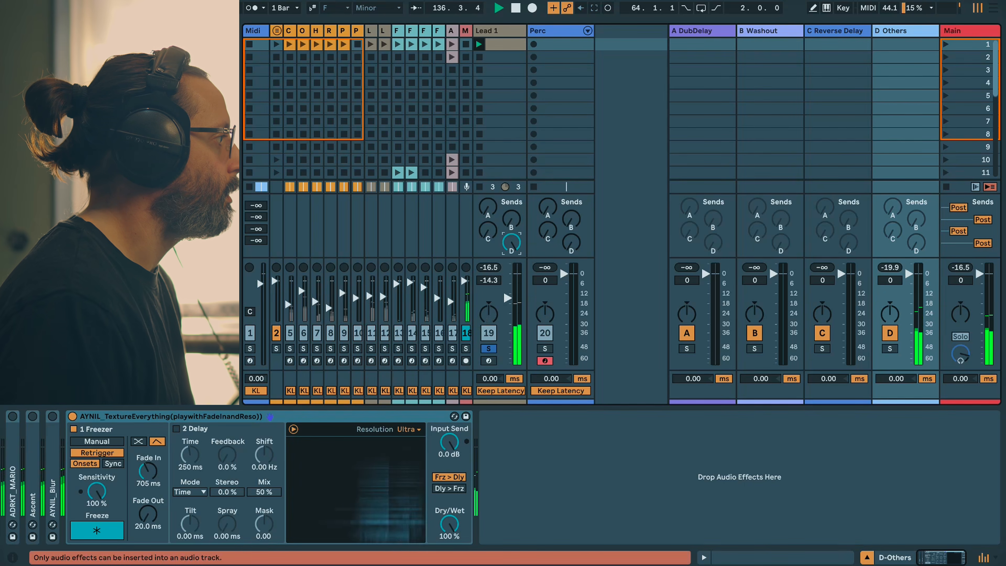
left_click_drag(516, 245, 516, 317)
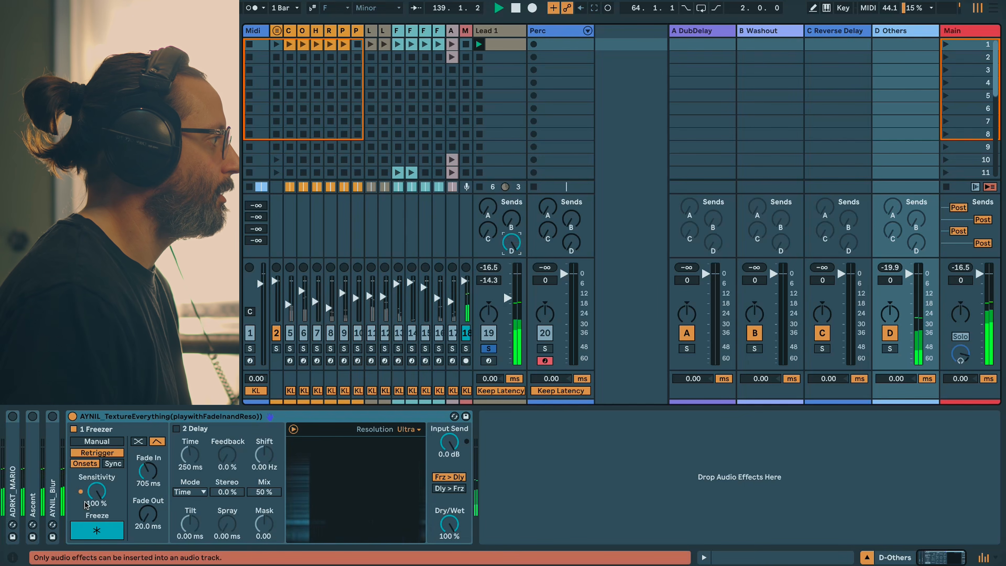
left_click(97, 531)
left_click(98, 531)
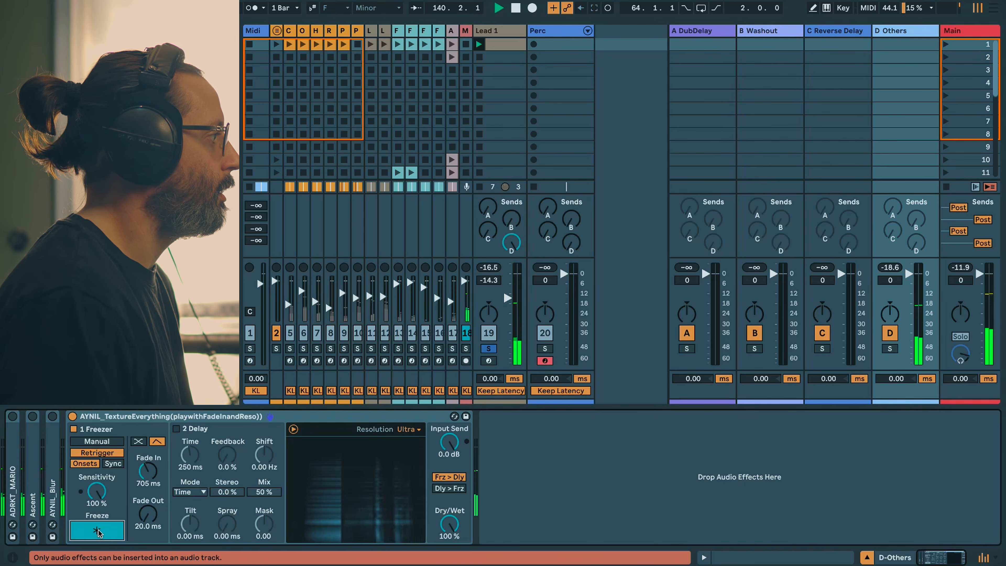
Step: Stop playback, then switch off and collapse AYNIL_TextureEverything on the D Others return
key("space")
double_click(73, 417)
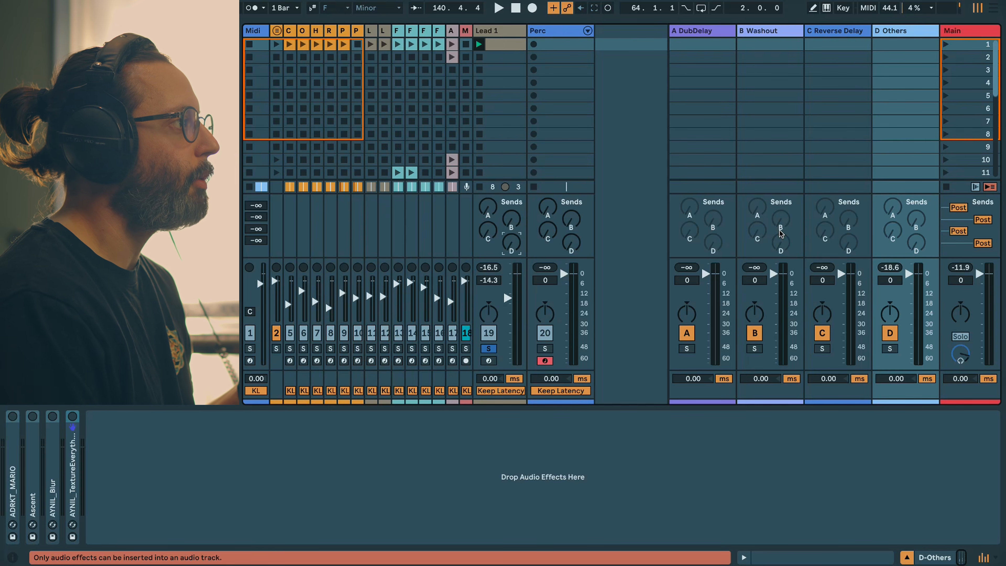
Step: Enable the B Washout return's C send and raise it during playback while feeding Lead 1 into B Washout
right_click(757, 232)
left_click(760, 239)
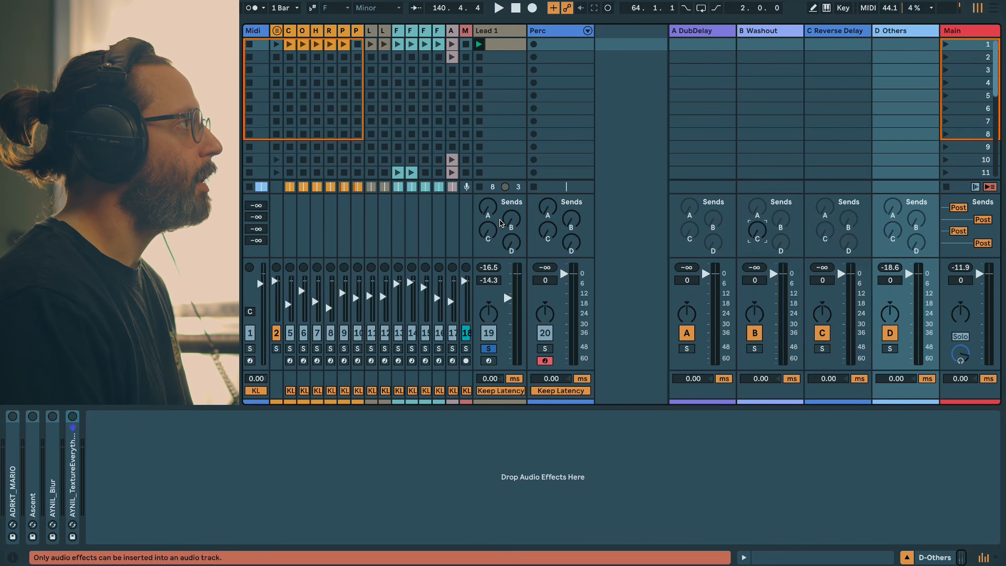
left_click_drag(510, 218, 511, 199)
key("space")
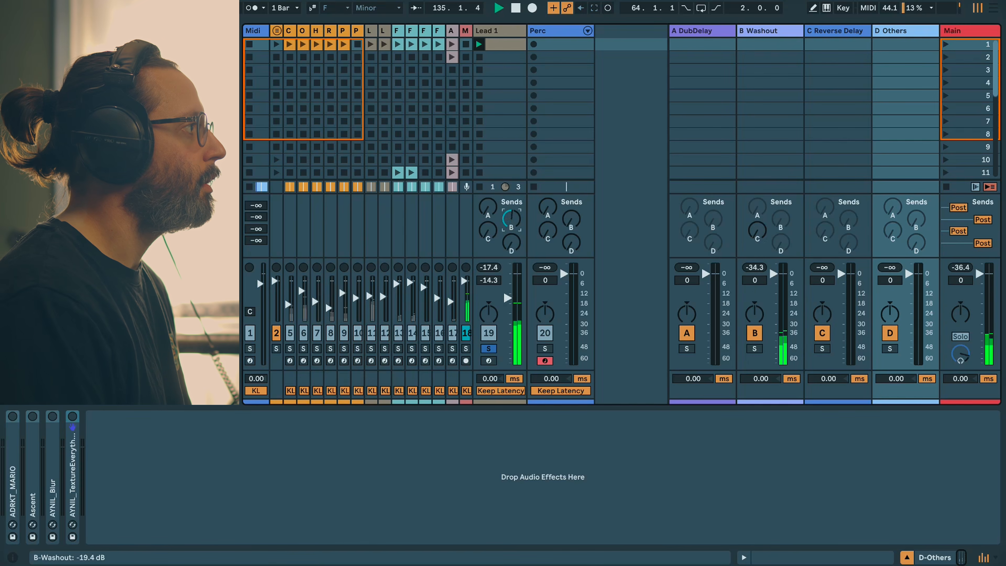
left_click_drag(749, 231, 749, 198)
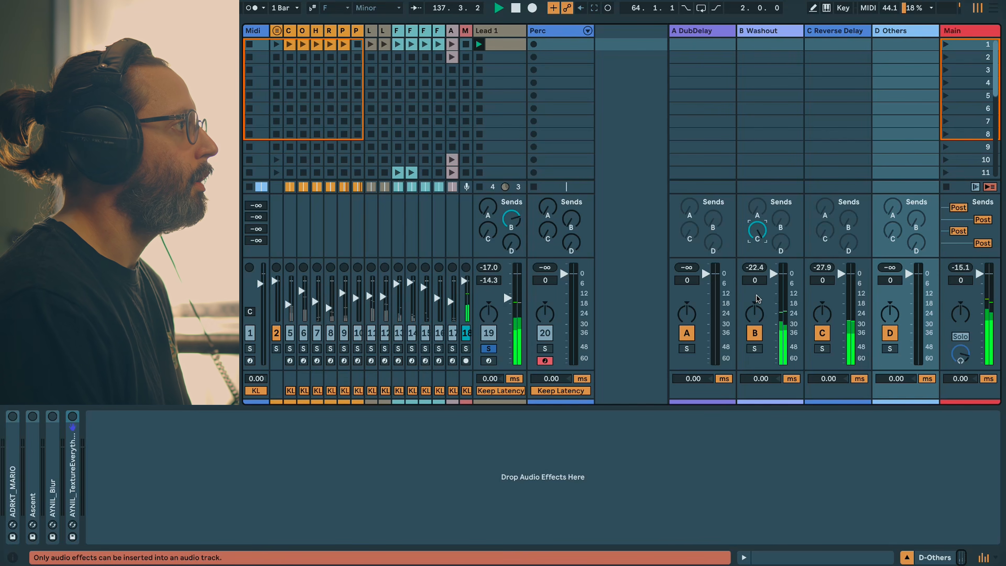
Step: Set Pitch Hack on the C Reverse Delay return to +6 st, bring Lead 1's B send to minimum and stop playback
left_click(836, 30)
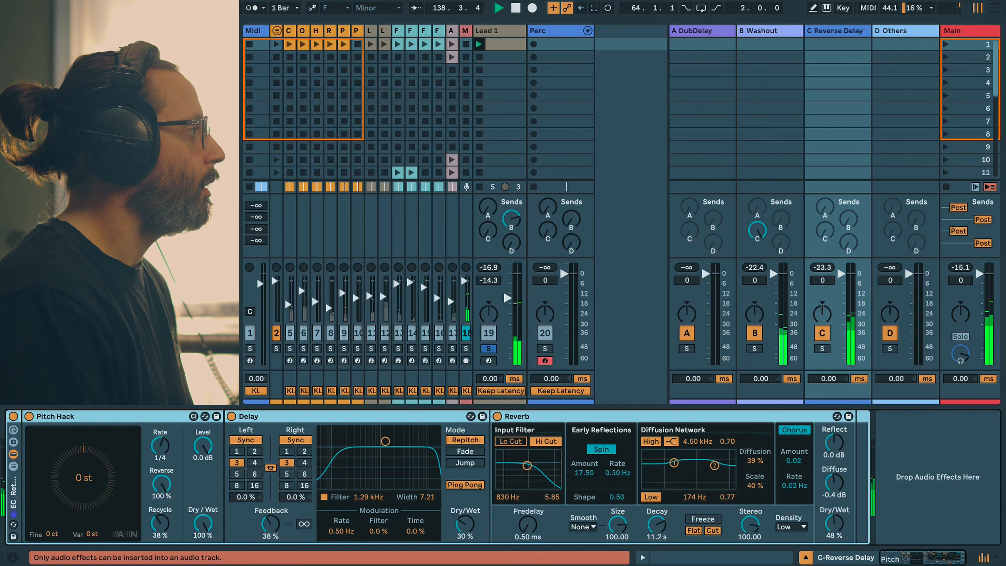
left_click_drag(85, 486, 84, 472)
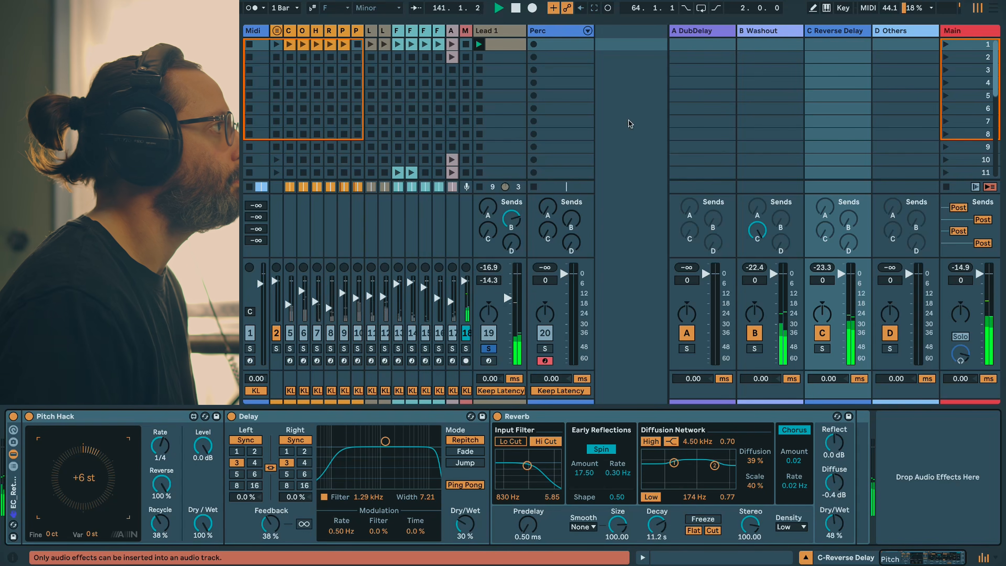
double_click(510, 227)
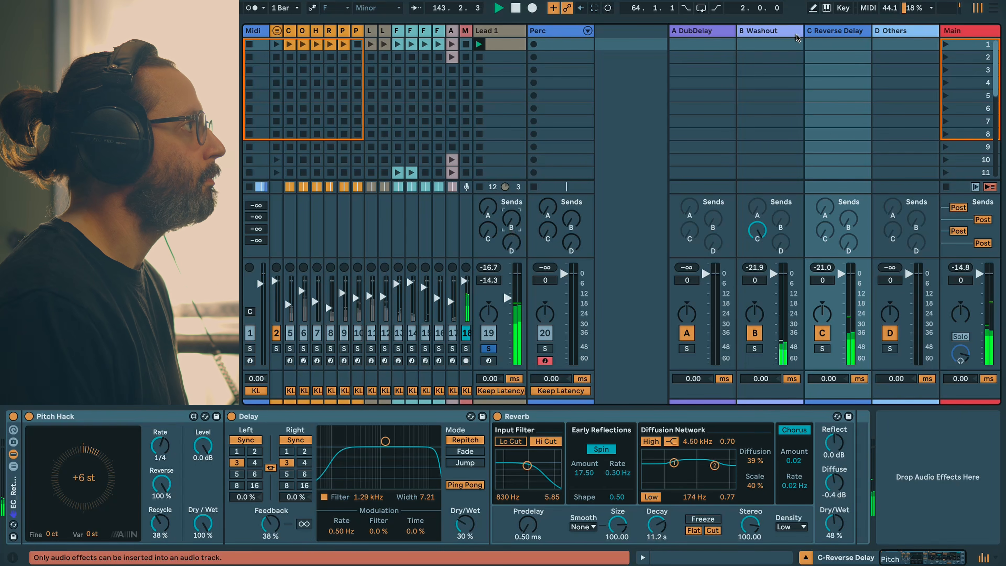
key("space")
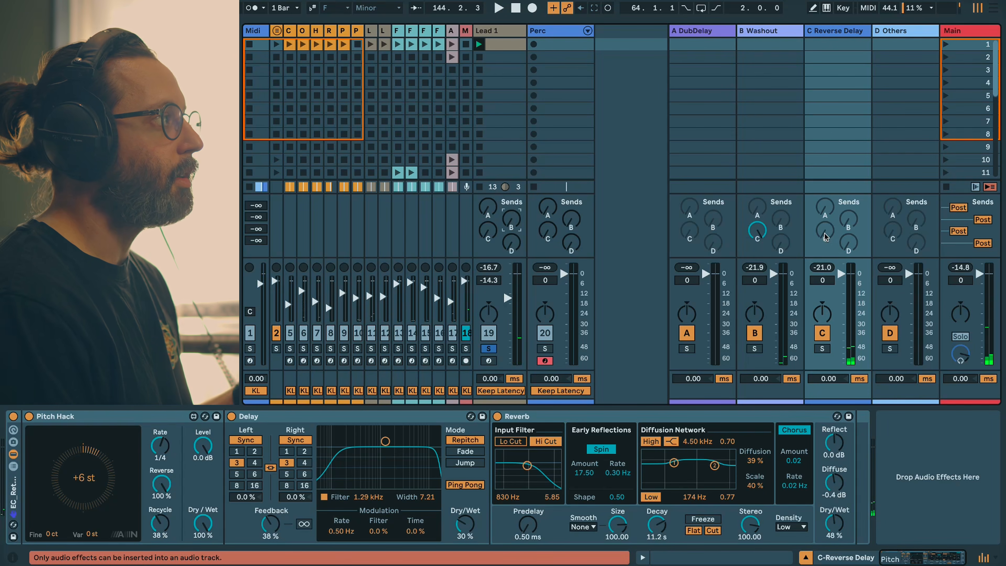
Step: Enable the C Reverse Delay return's own C send to allow feedback
left_click(825, 237)
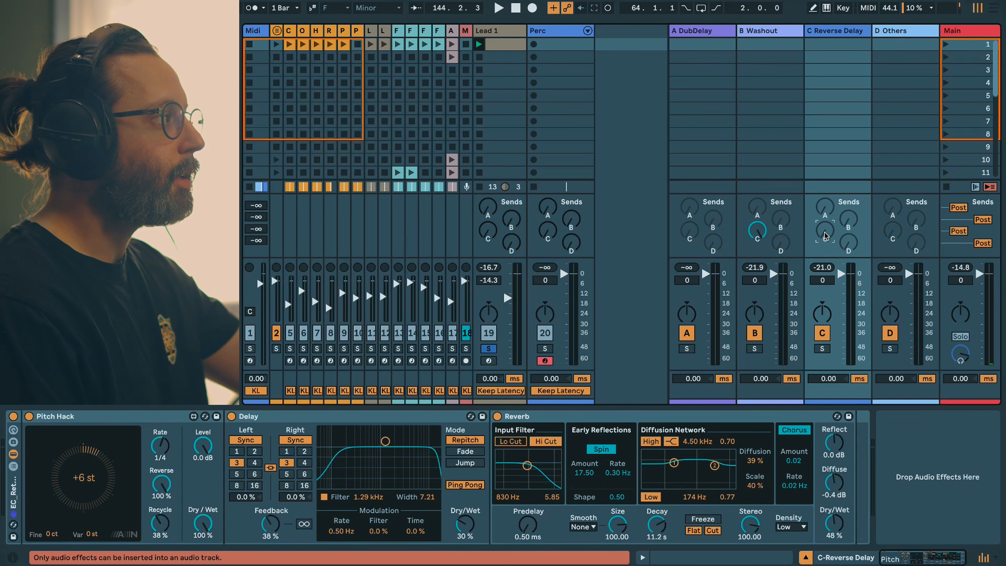
right_click(826, 236)
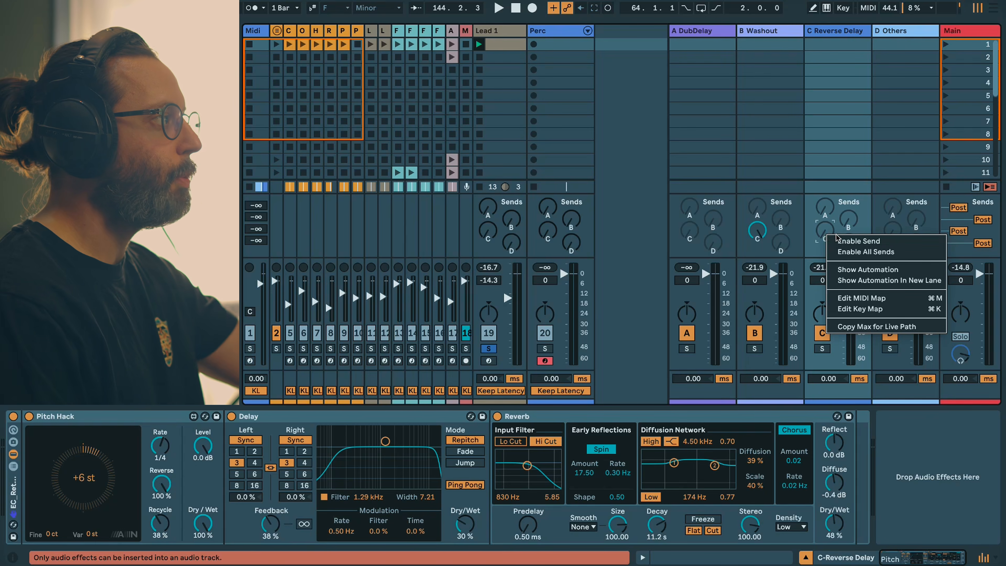
left_click(847, 241)
Step: Audition the feedback by raising Lead 1's B send and C Reverse Delay's own C send to 0.0 dB, bring both to minimum and stop playback
key("space")
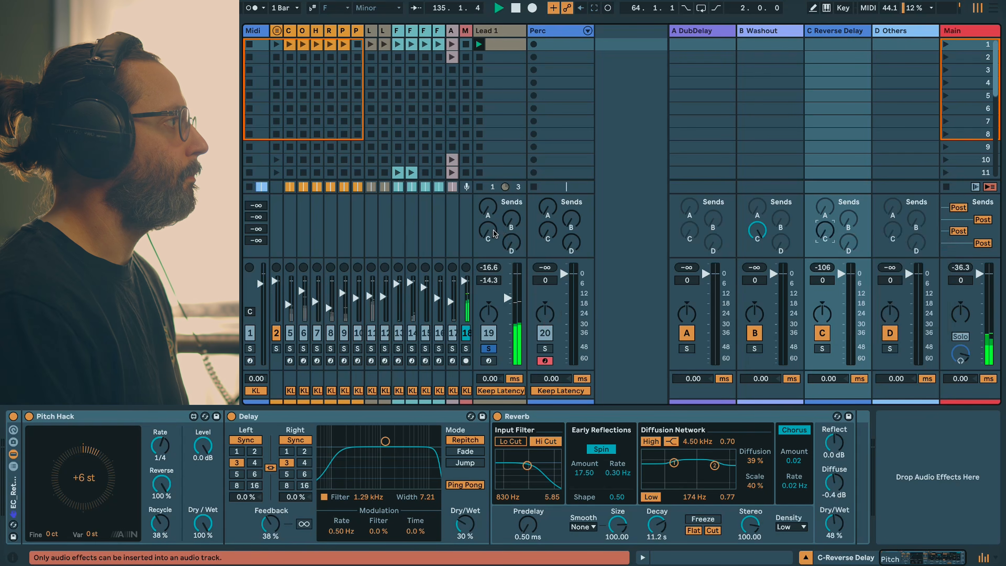
left_click_drag(488, 231, 512, 204)
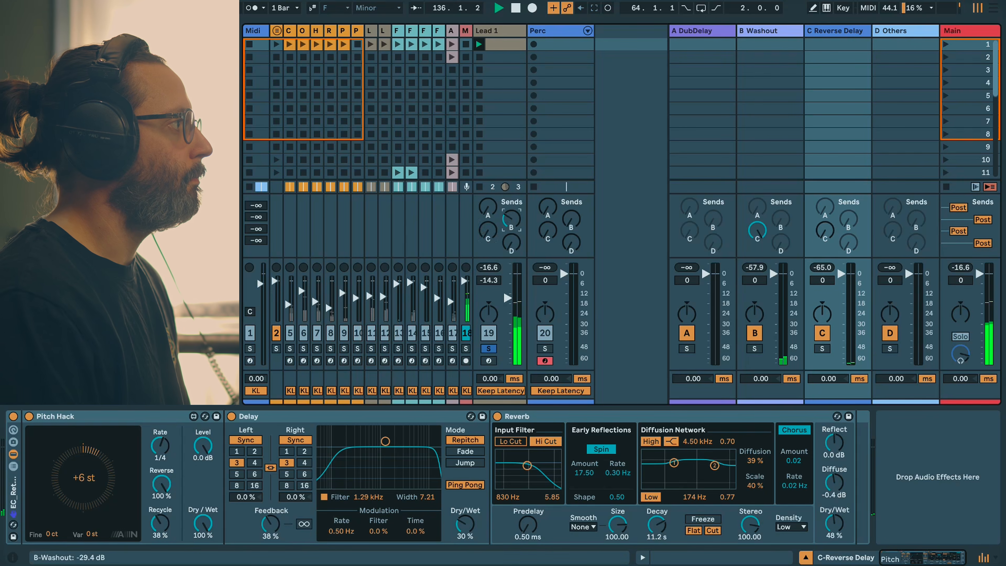
left_click_drag(825, 232, 825, 194)
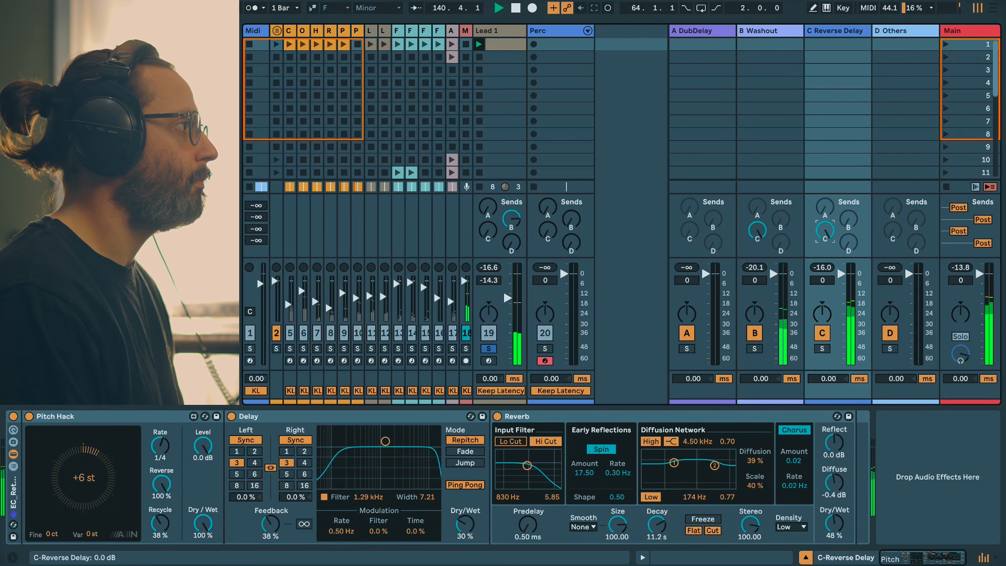
left_click_drag(825, 194, 825, 238)
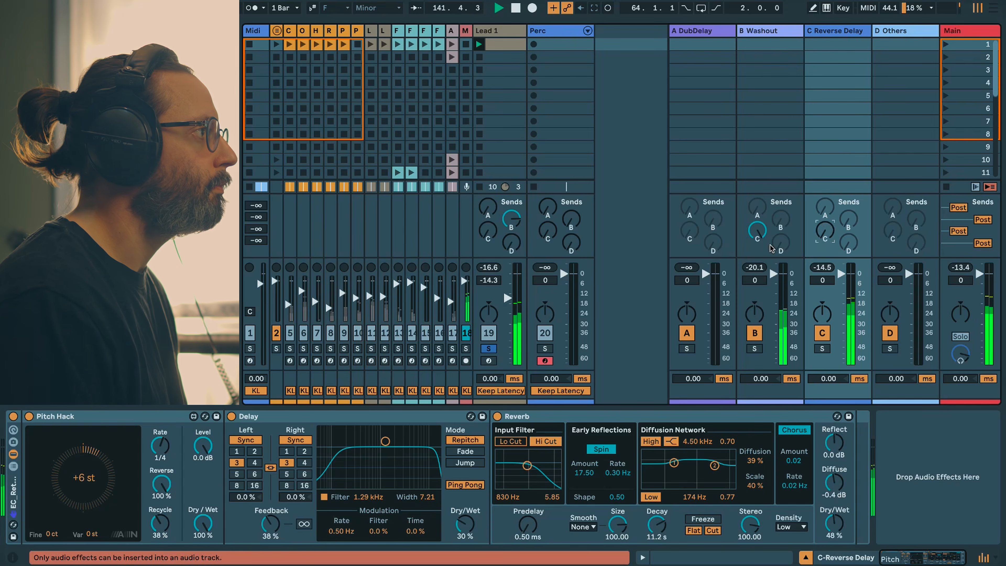
left_click_drag(511, 219, 512, 258)
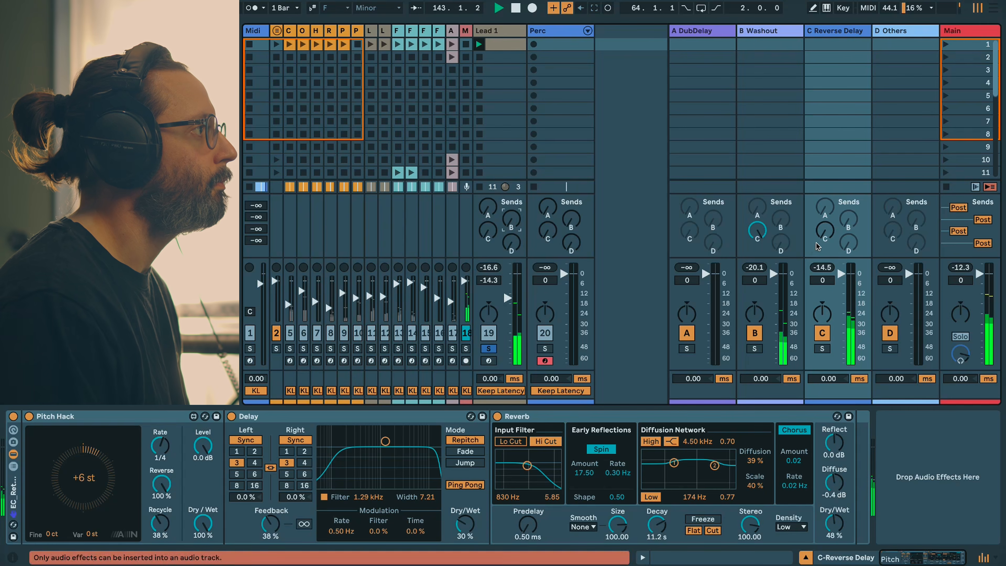
key("space")
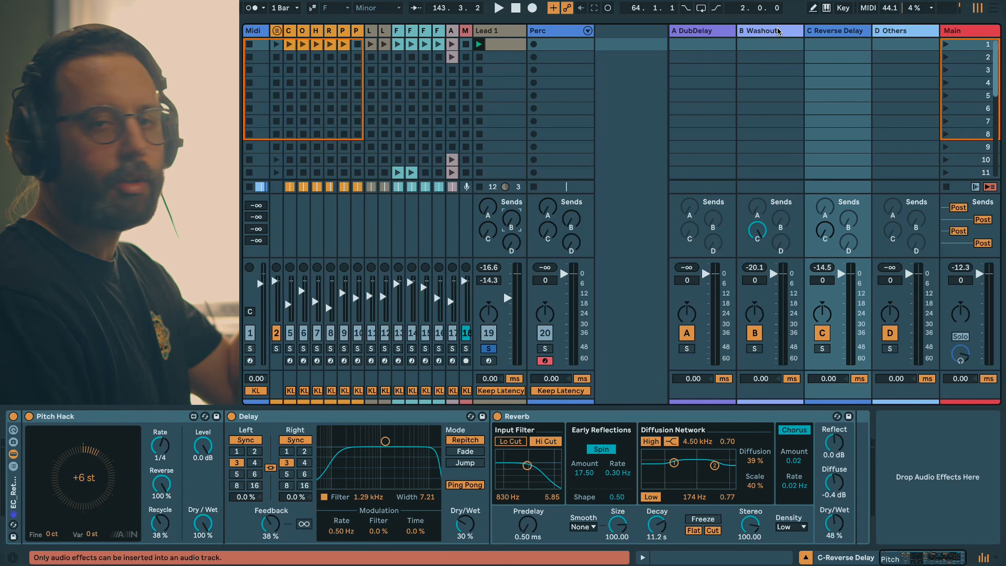
Step: Review the device chains on the B Washout, A DubDelay and D Others returns
left_click(778, 31)
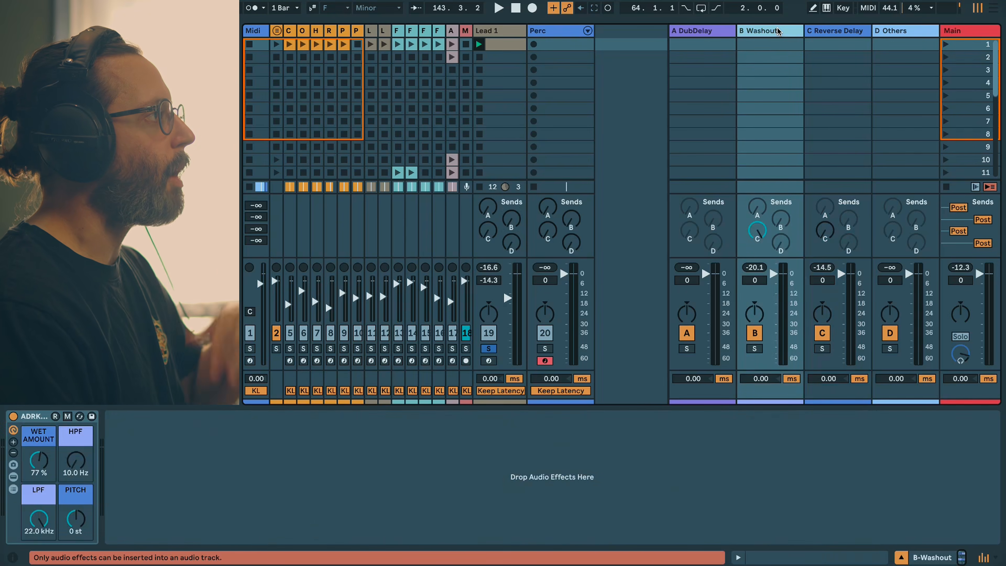
left_click(715, 35)
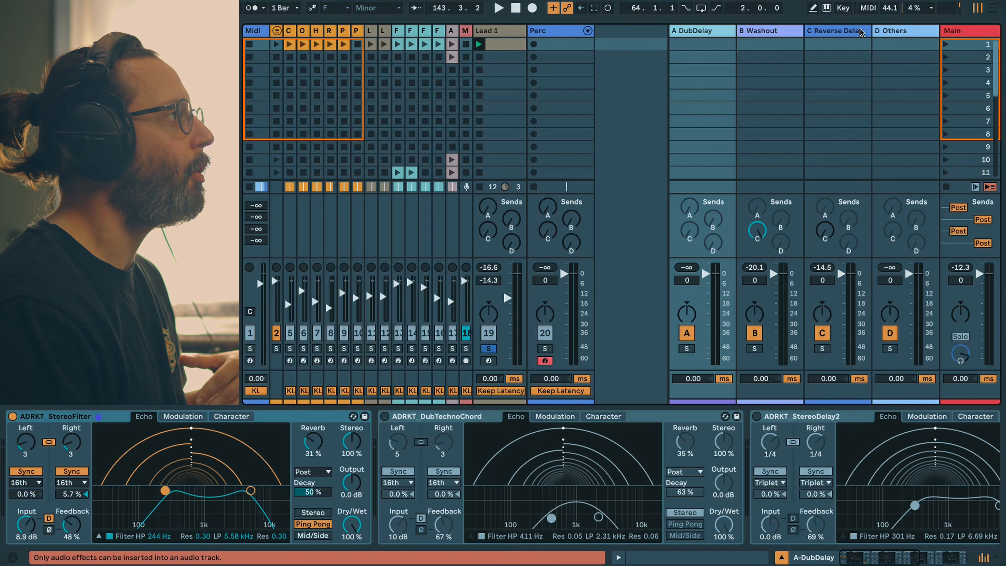
left_click(881, 32)
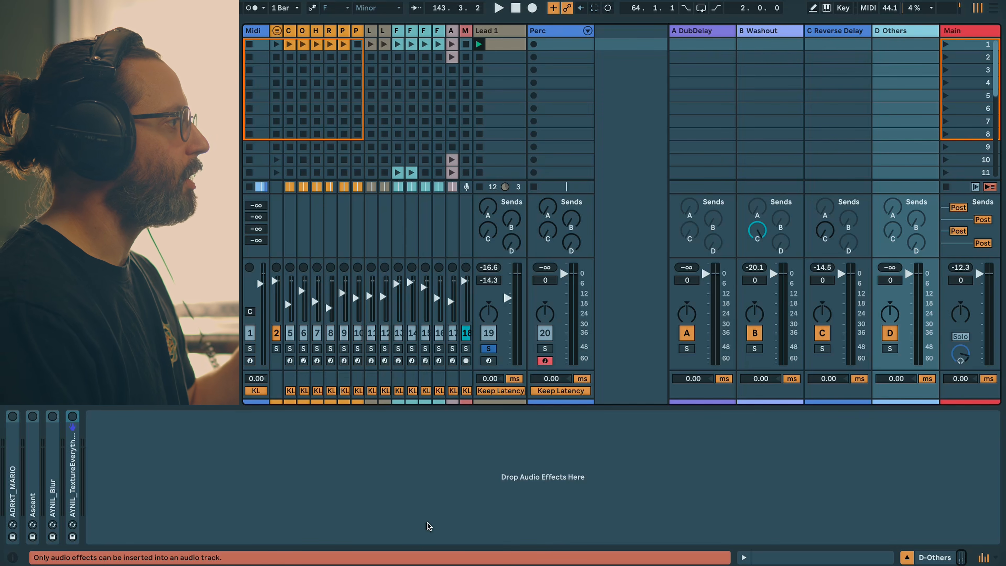